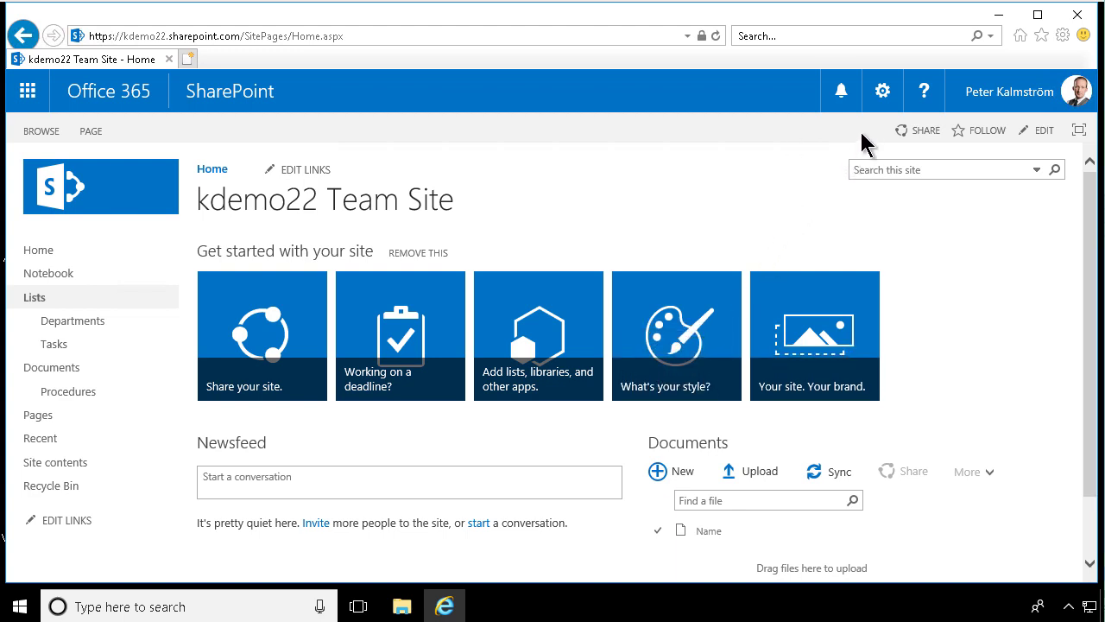
Create a new Site Page in the team site's Site Pages library and title it "kalmstrom.com".
left_click(886, 97)
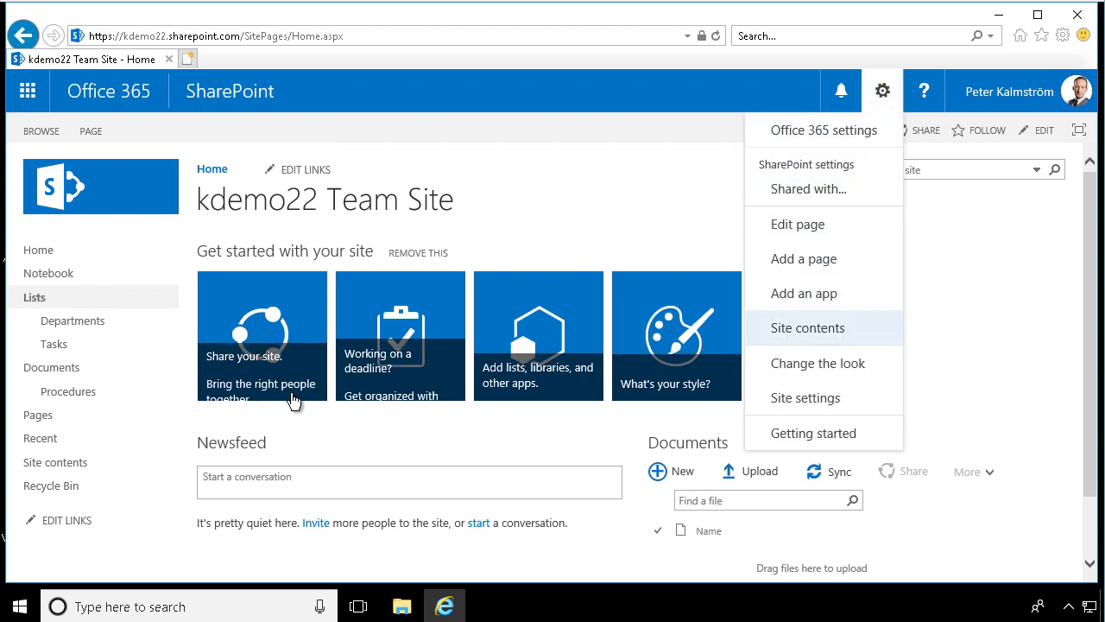
left_click(54, 417)
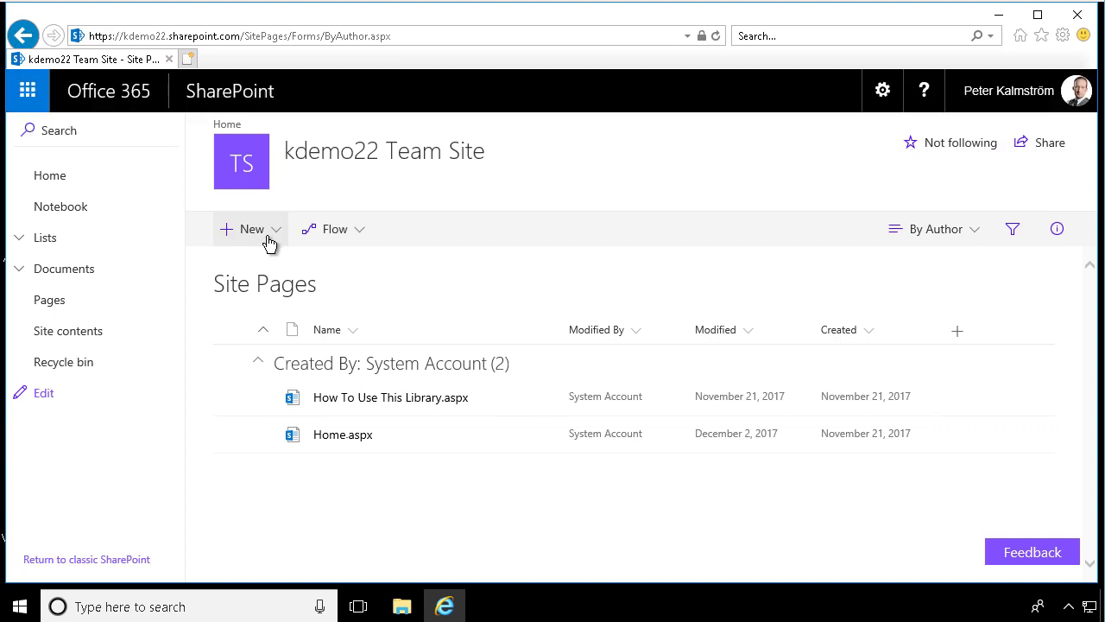
left_click(275, 236)
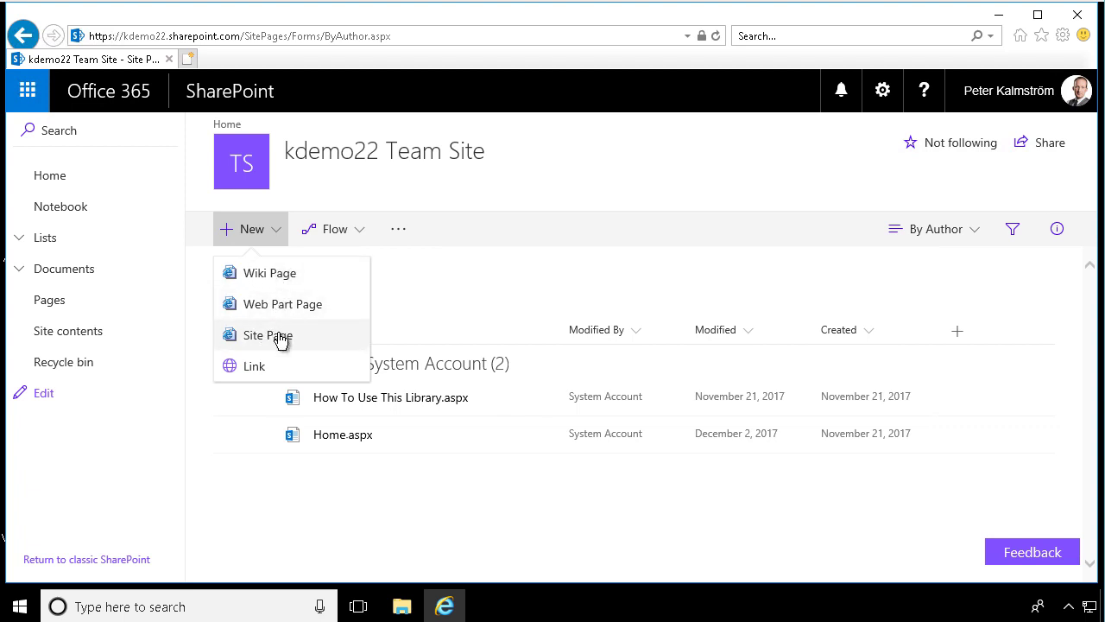
left_click(281, 338)
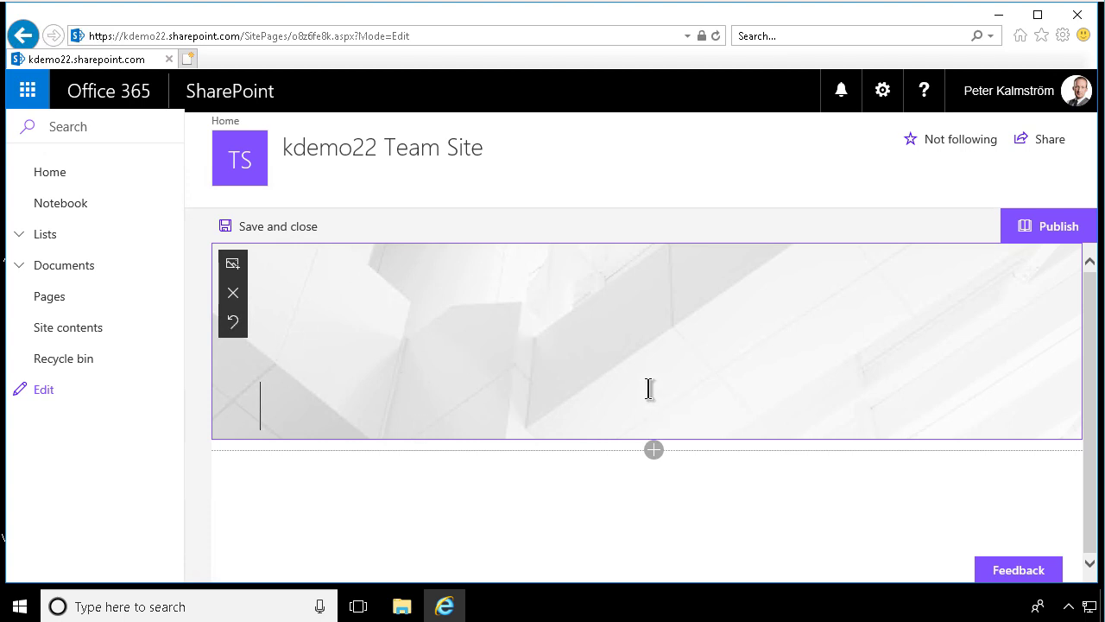
type("kalmstrom.com")
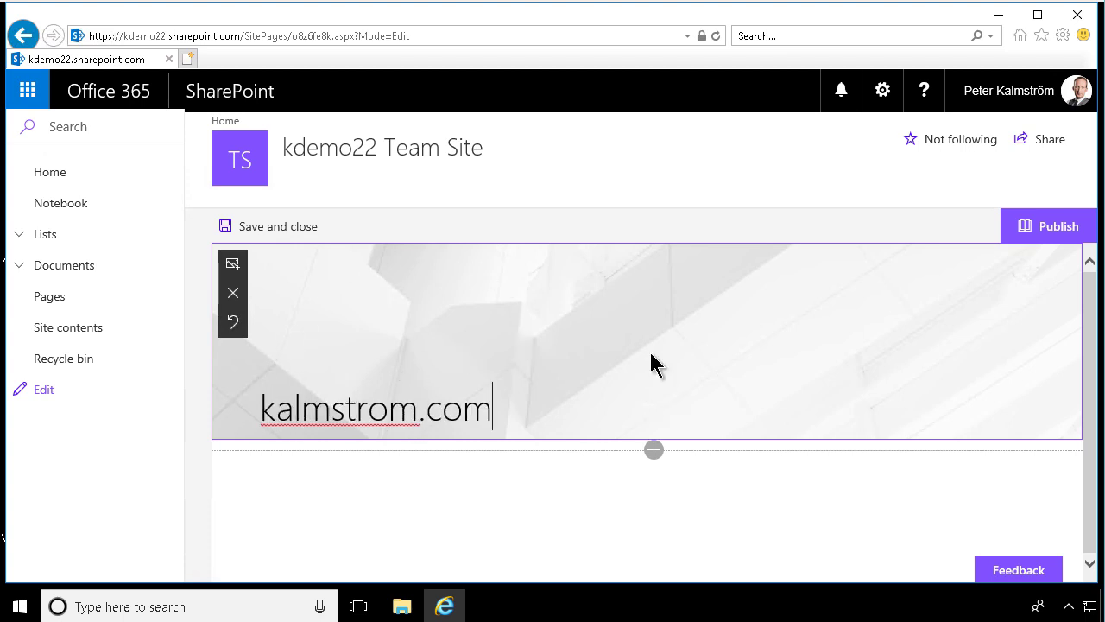
Upload the Logo file from the Documents folder as the background image of the page's title area.
left_click(232, 268)
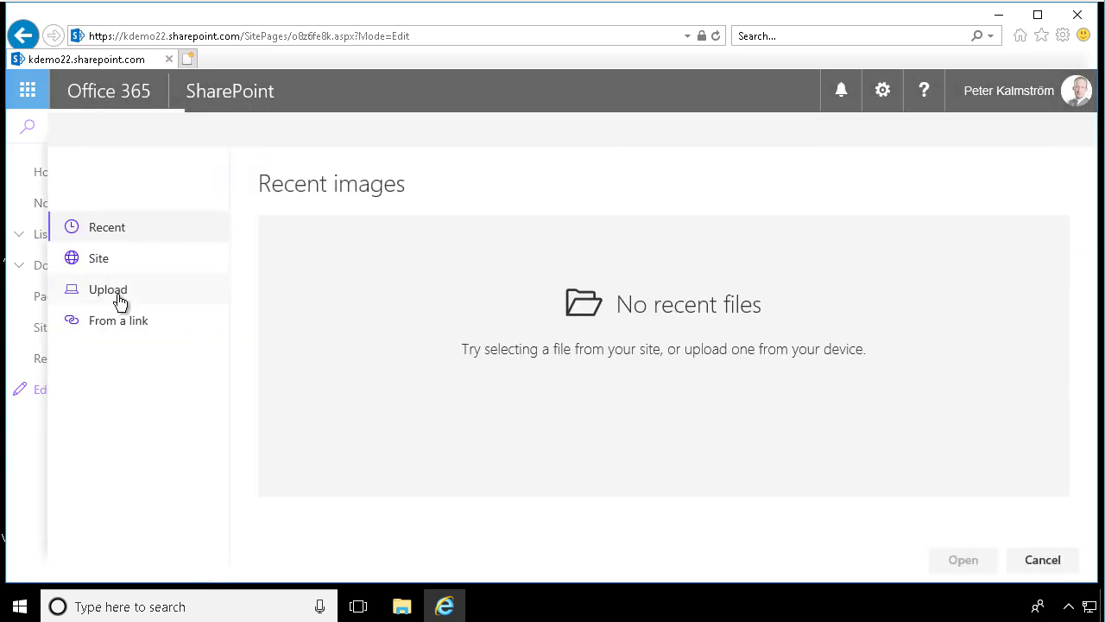
left_click(116, 291)
left_click(189, 286)
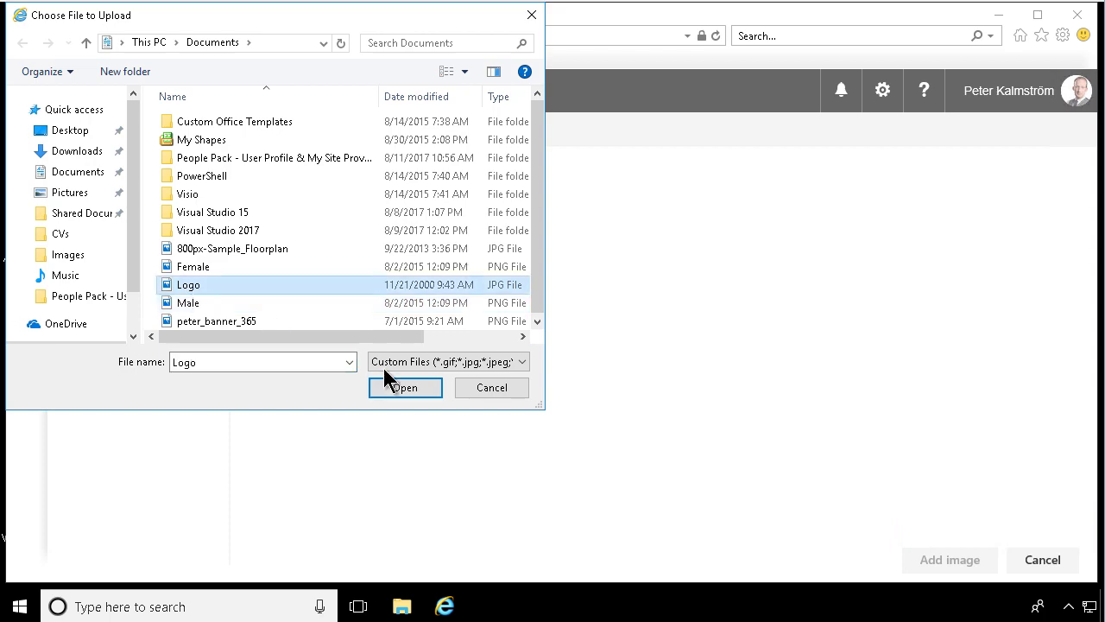
left_click(399, 387)
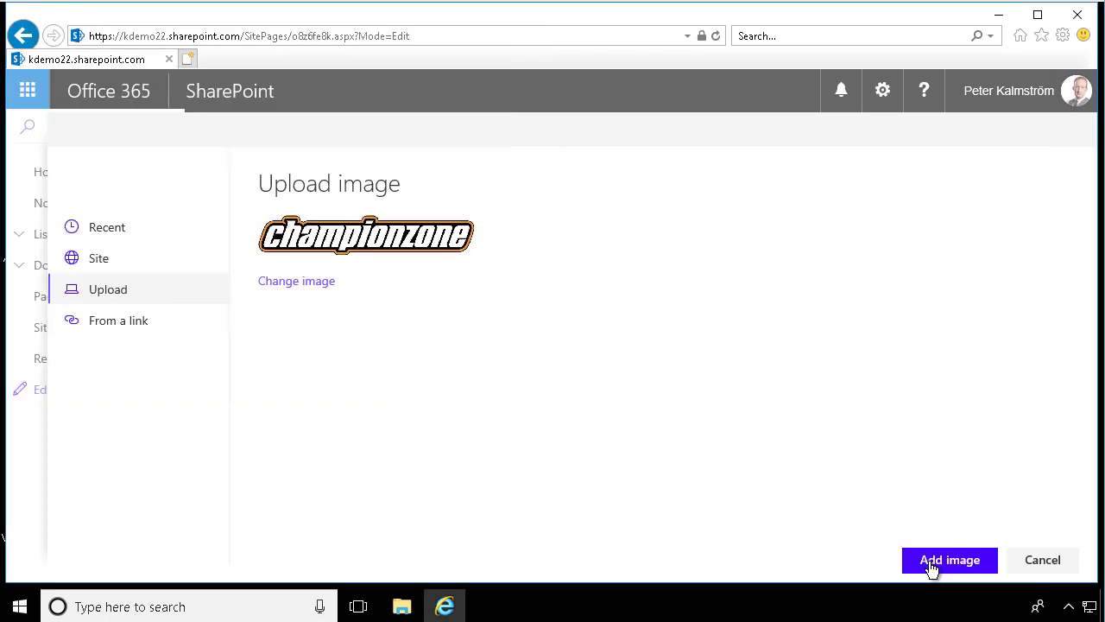
left_click(931, 568)
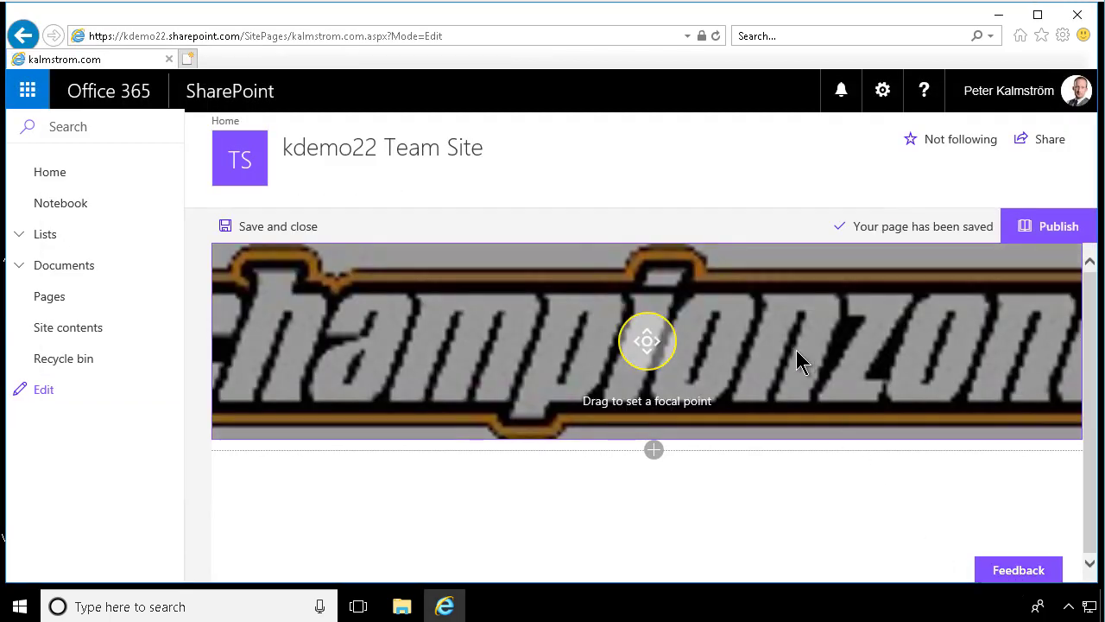
Shift the title image's focal point toward its right end, and remove the image from the title area.
left_click_drag(649, 340, 965, 344)
left_click_drag(825, 345, 990, 363)
left_click(692, 382)
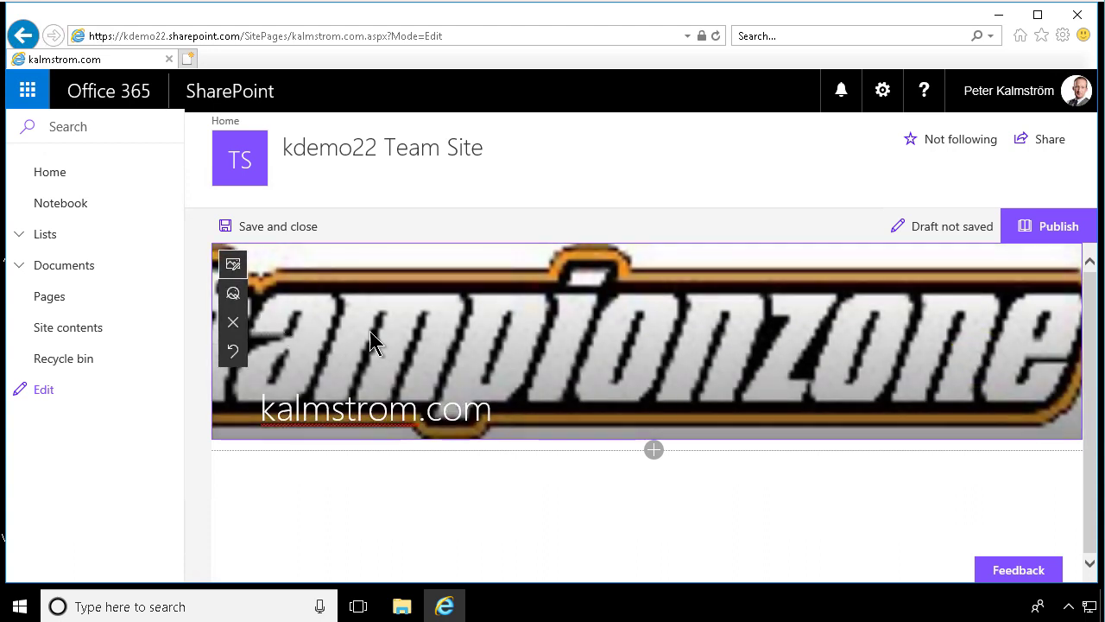
left_click(232, 327)
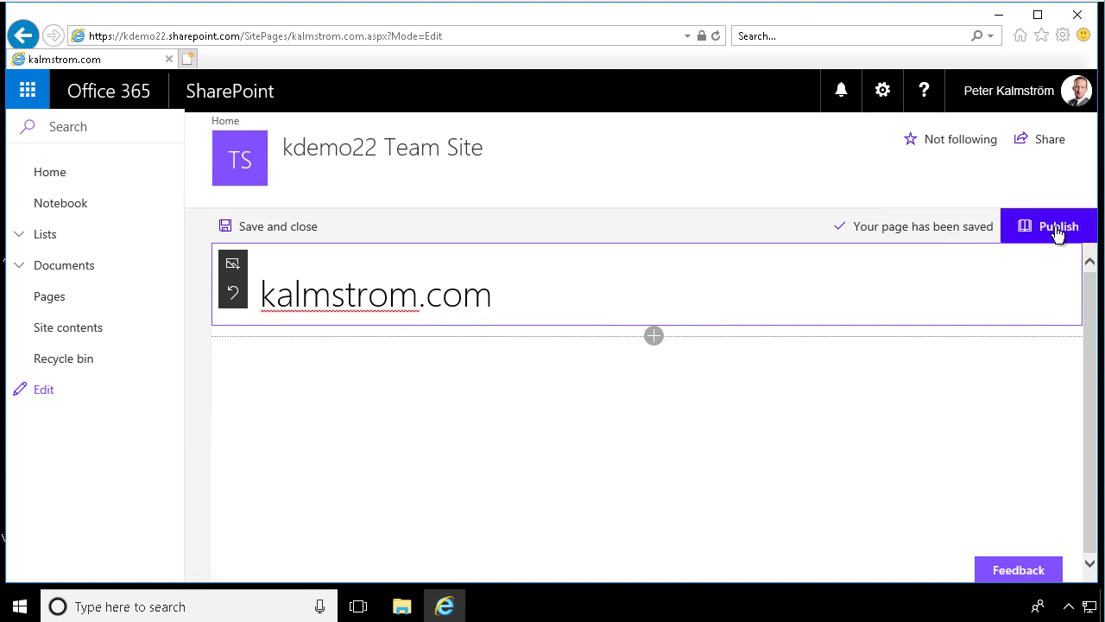
Add a Text web part directly below the page's title area.
left_click(656, 337)
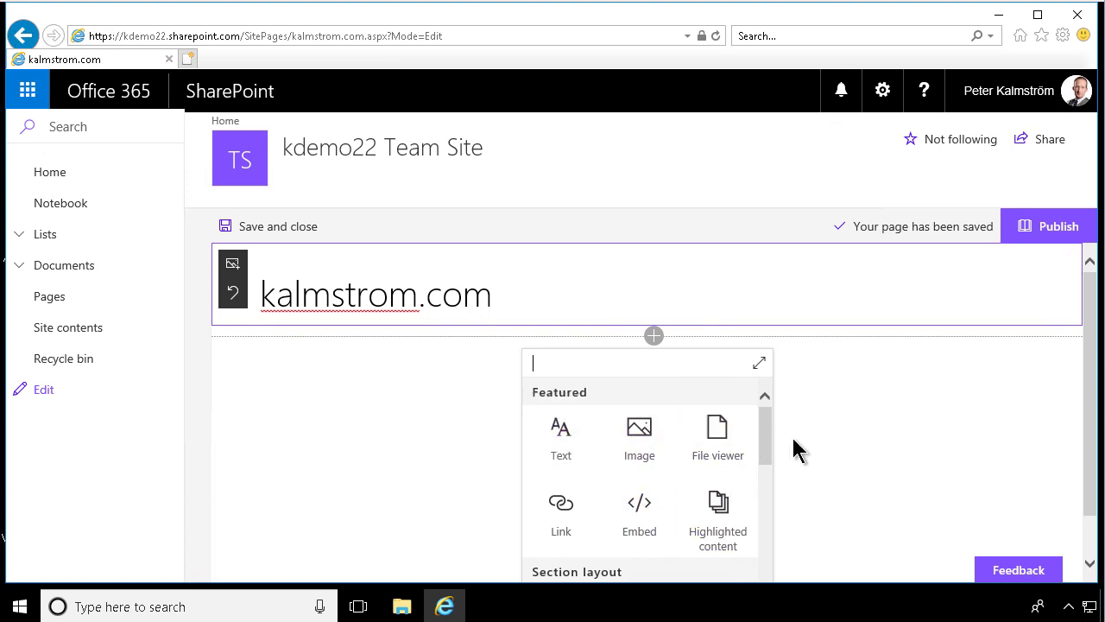
mouse_move(768, 439)
left_mouse_down()
mouse_move(768, 525)
mouse_move(767, 420)
left_mouse_up()
left_click(569, 446)
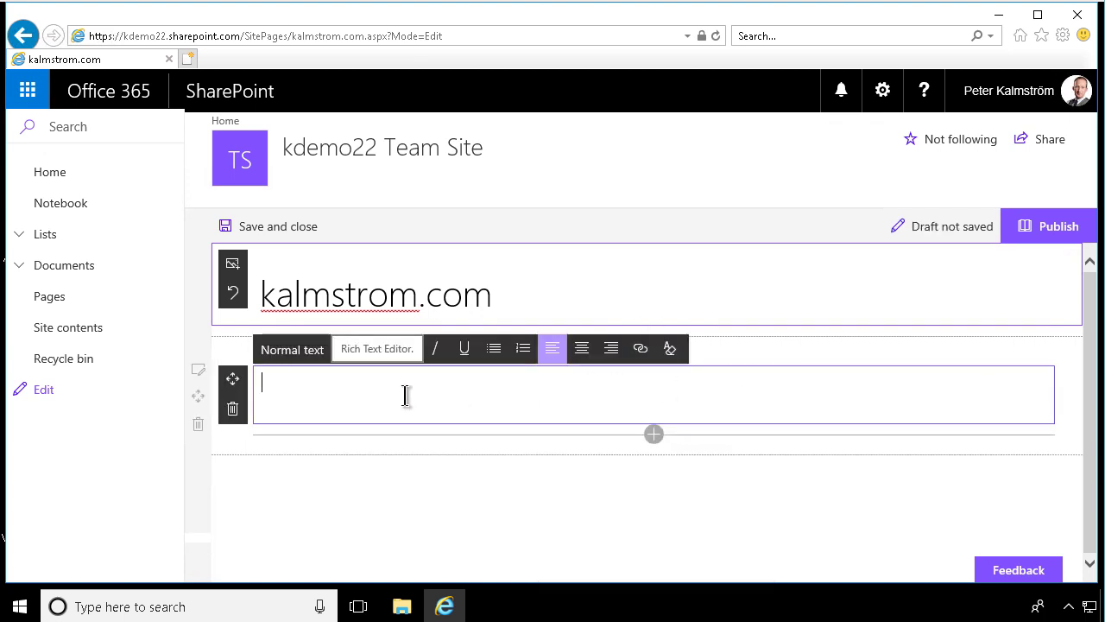
Try out the text web part with four line breaks and the filler text "sadasdf", and clear it all.
key("Return")
key("Return")
key("Return")
key("Return")
type("sadasdf")
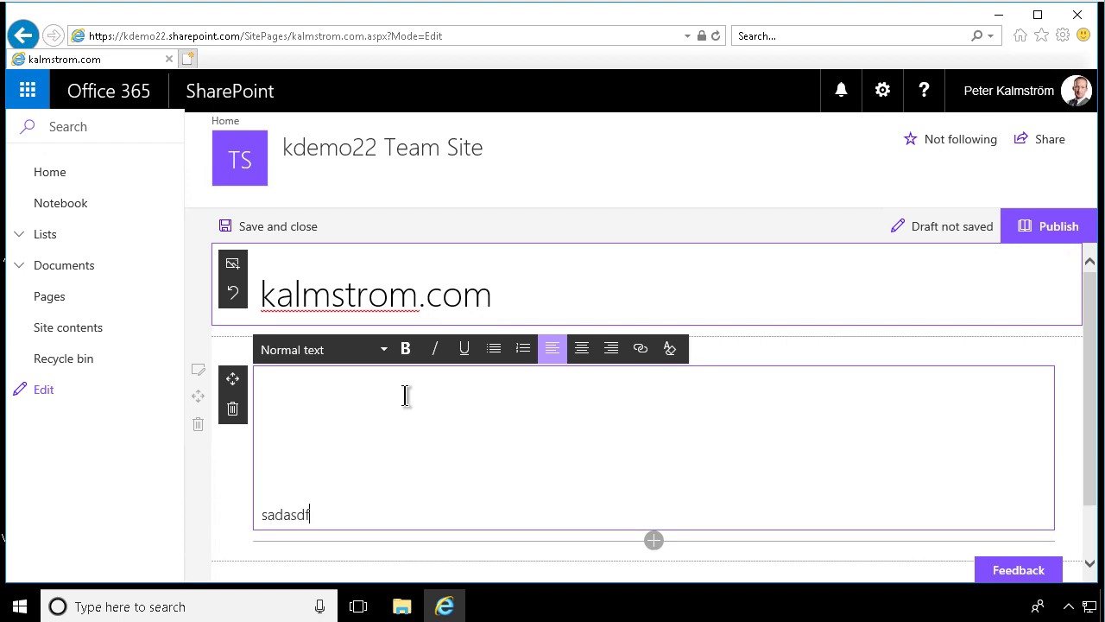
key("ctrl+a")
key("BackSpace")
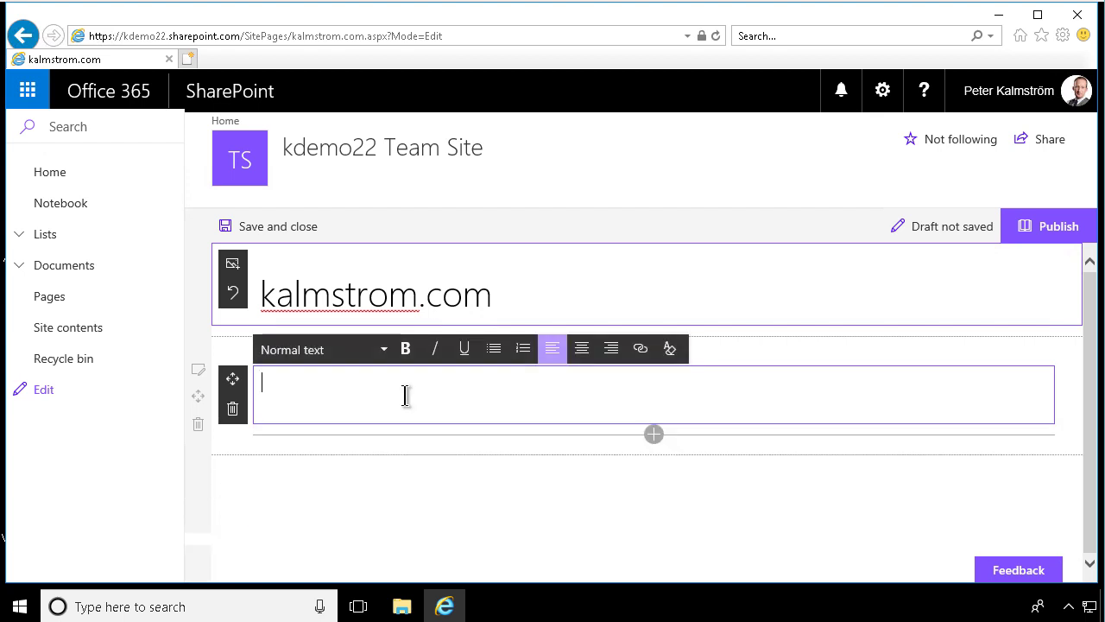
Enter "Hello World!" in the text web part and make it bold, keeping the Normal text style.
type("Hello World!")
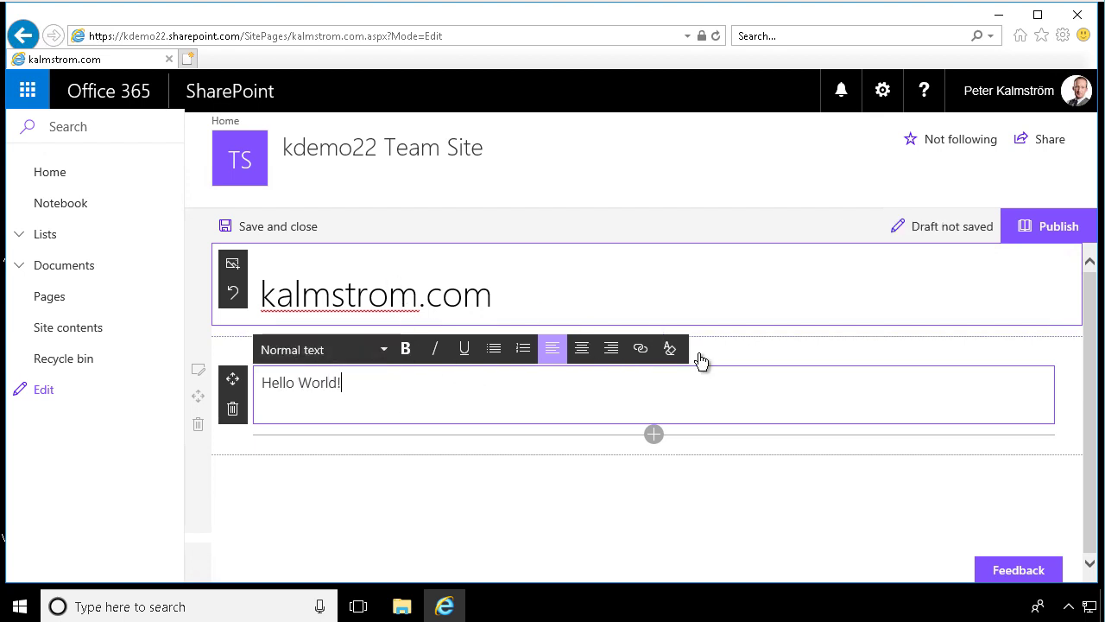
left_click_drag(370, 382, 262, 393)
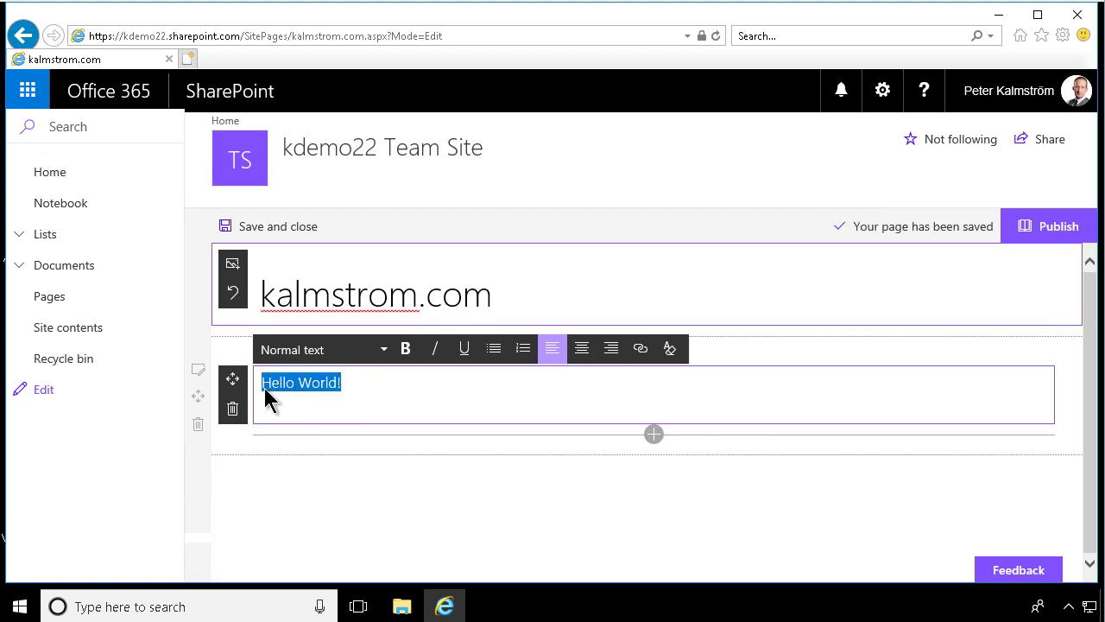
left_click(384, 350)
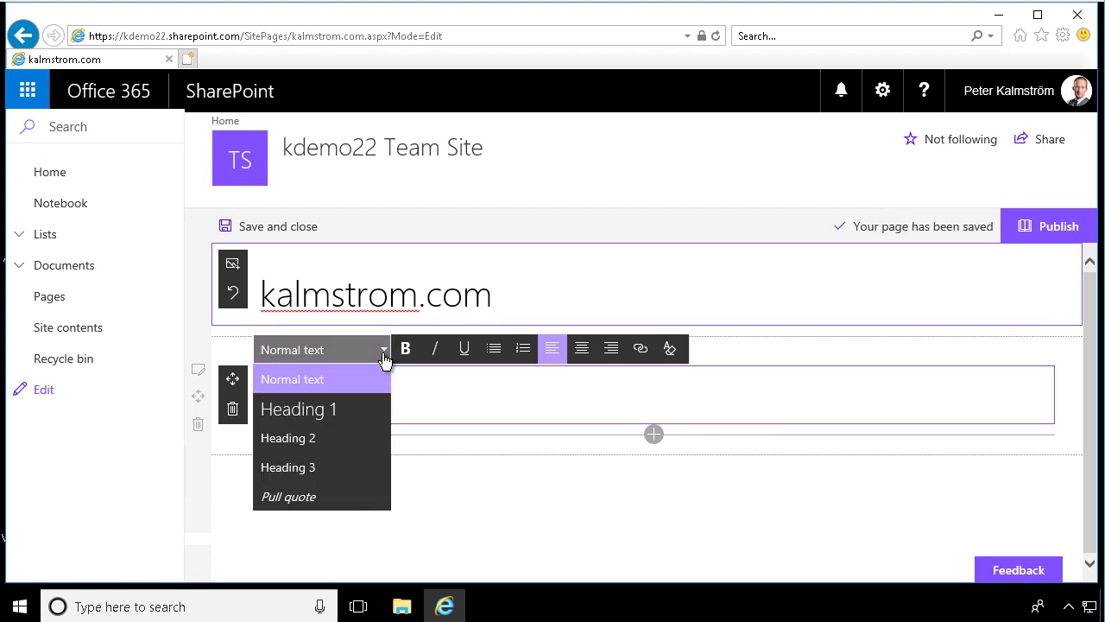
left_click(384, 350)
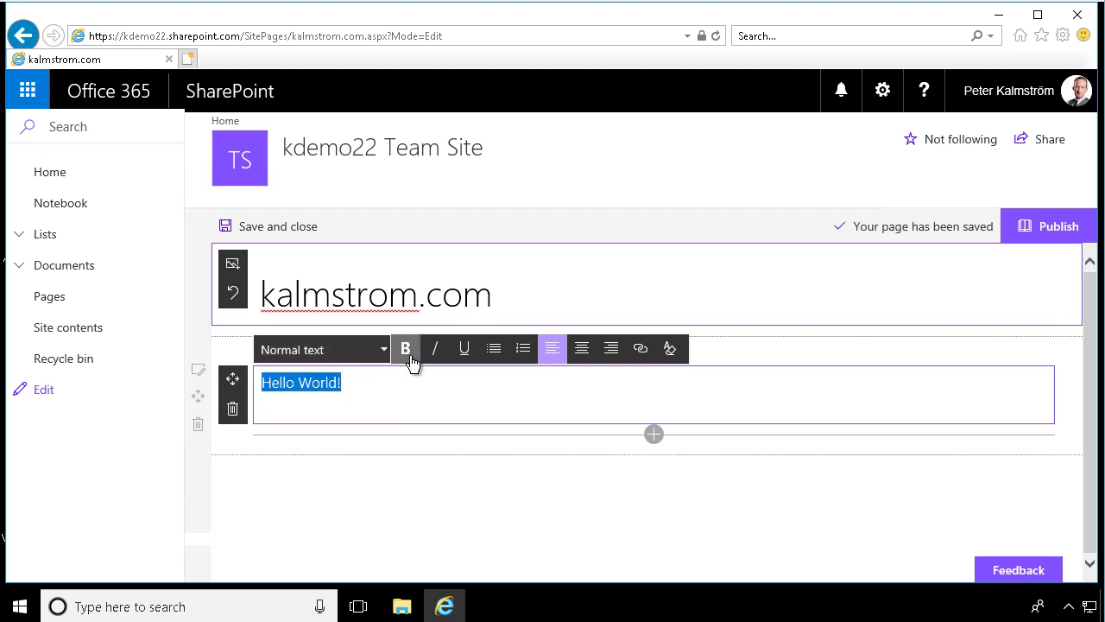
left_click(411, 361)
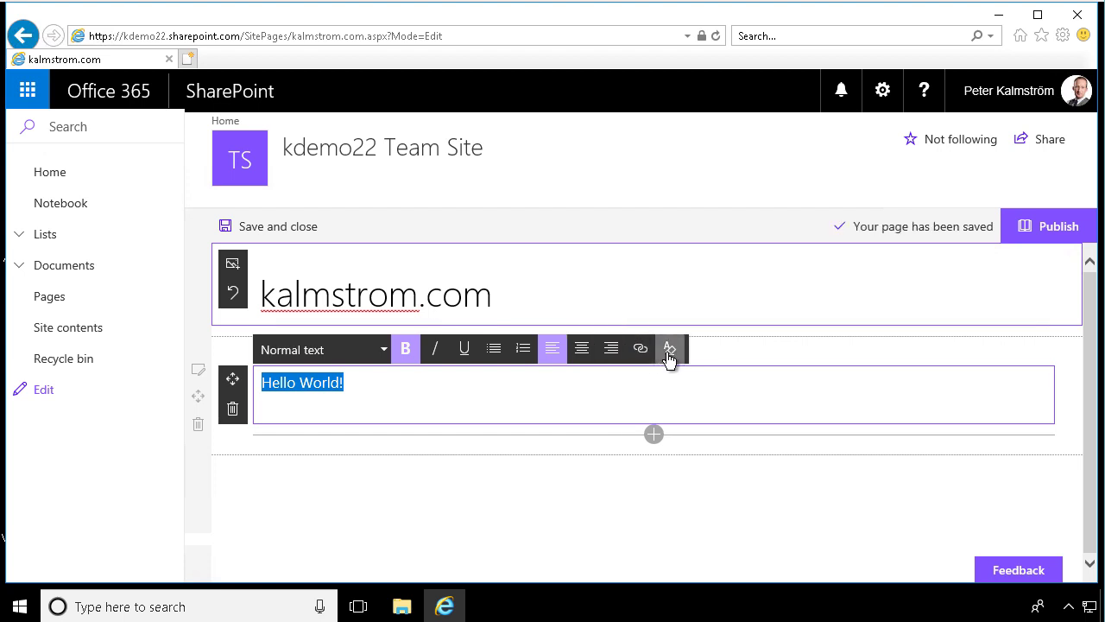
left_click(420, 390)
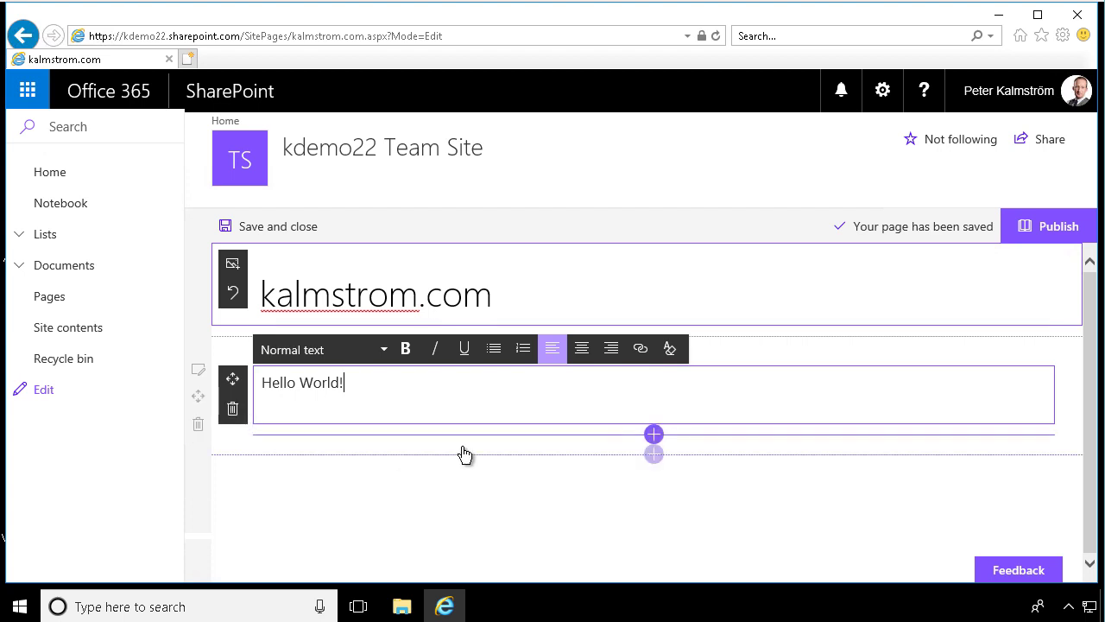
Add an Image web part below the "Hello World!" text, uploading the first portrait from the People Pack folder's Images subfolder.
left_click(655, 435)
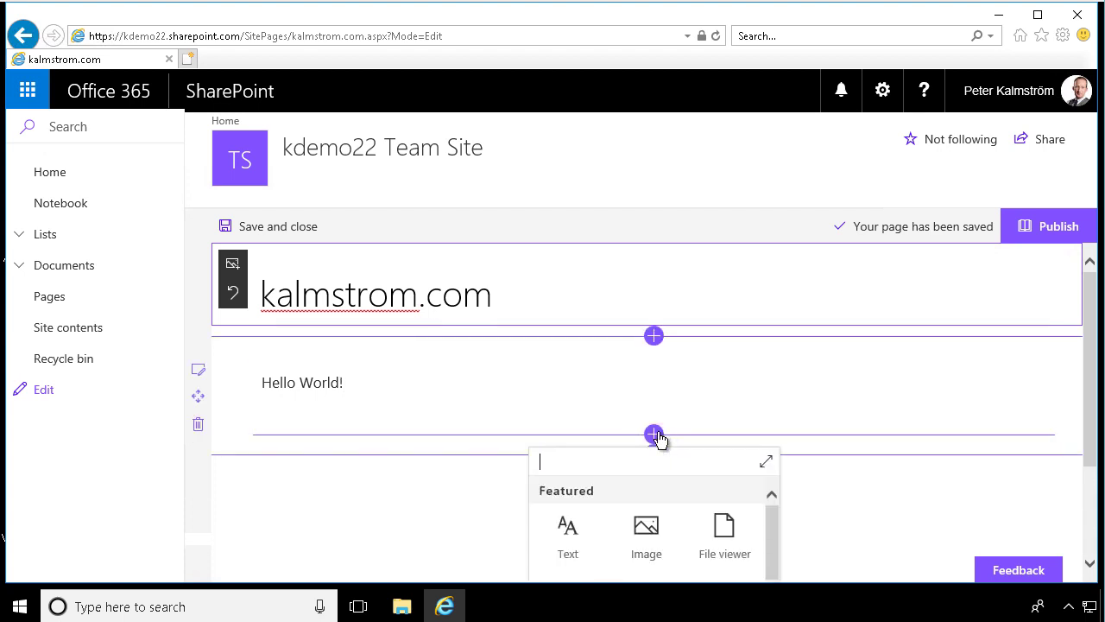
left_click(649, 530)
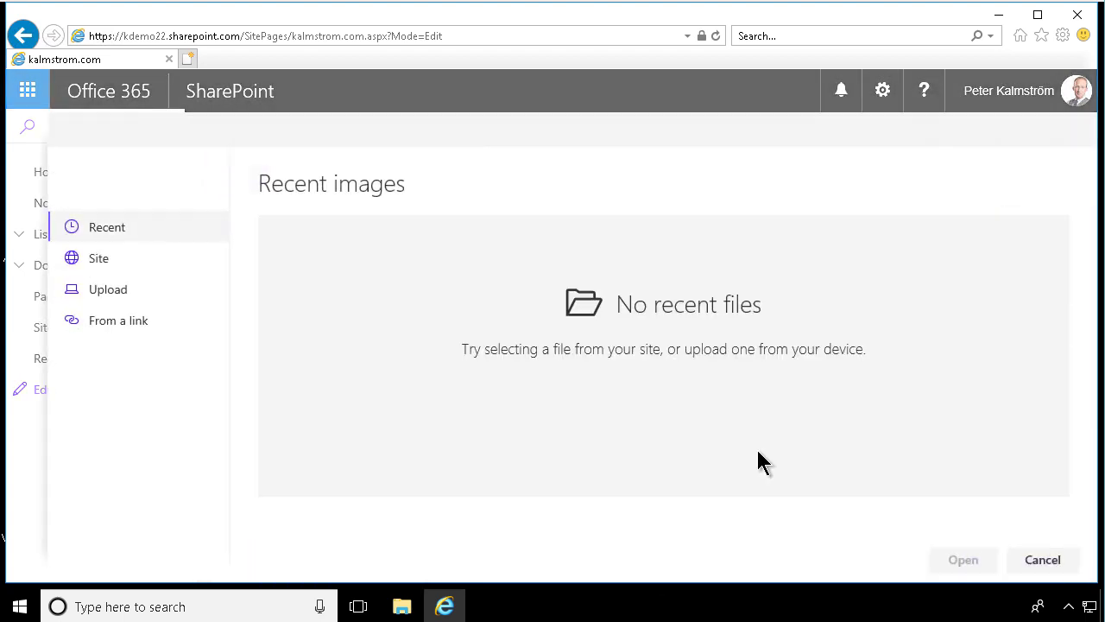
left_click(121, 294)
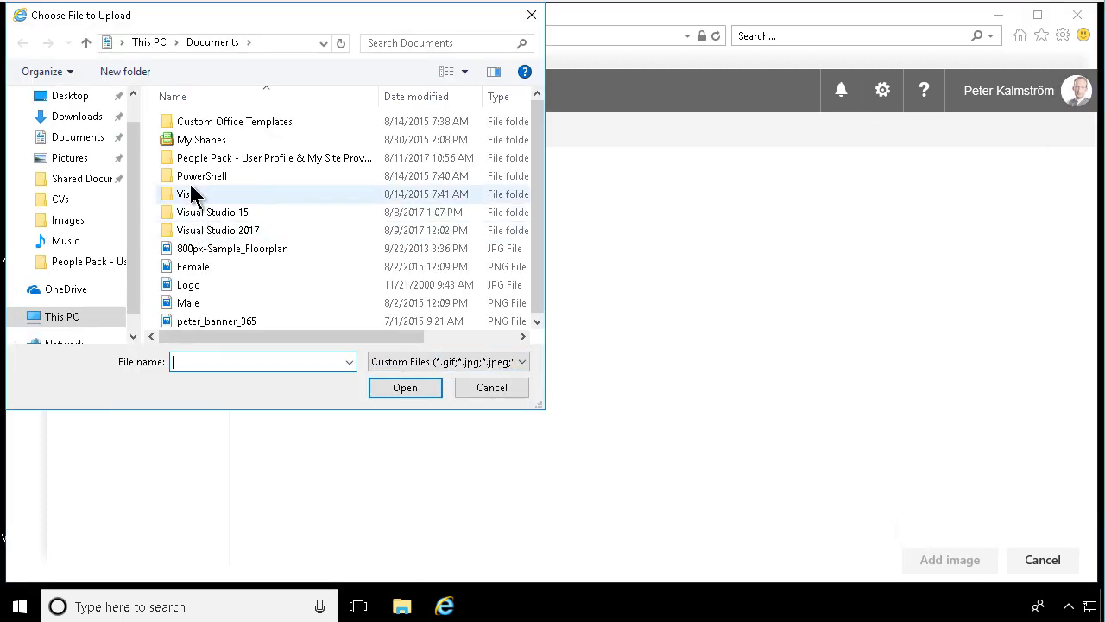
left_click(210, 160)
double_click(210, 161)
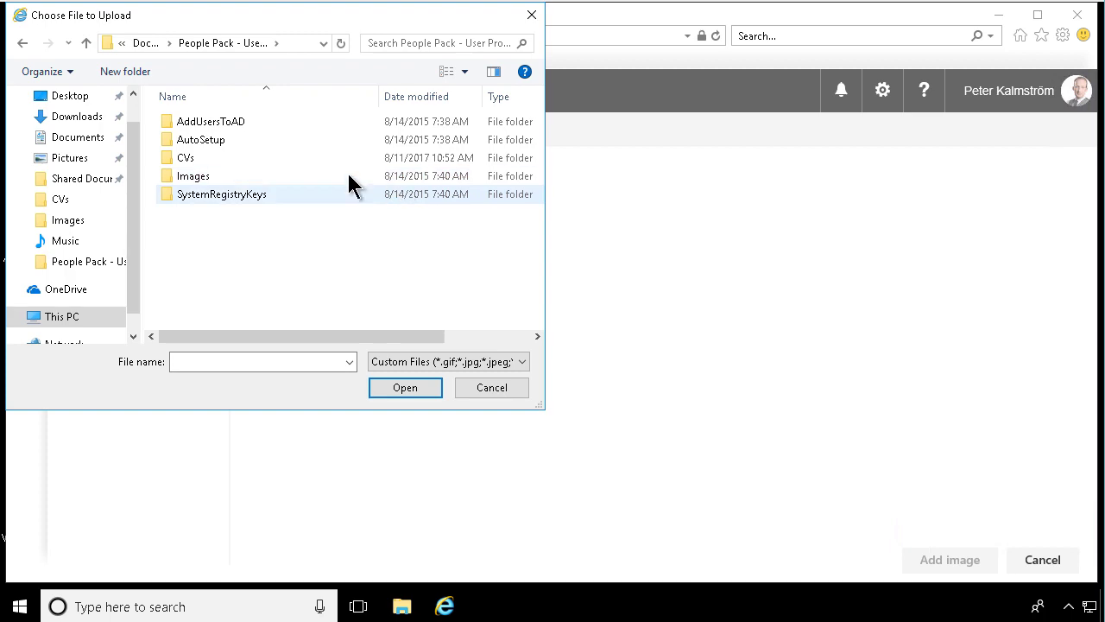
double_click(196, 177)
left_click(210, 148)
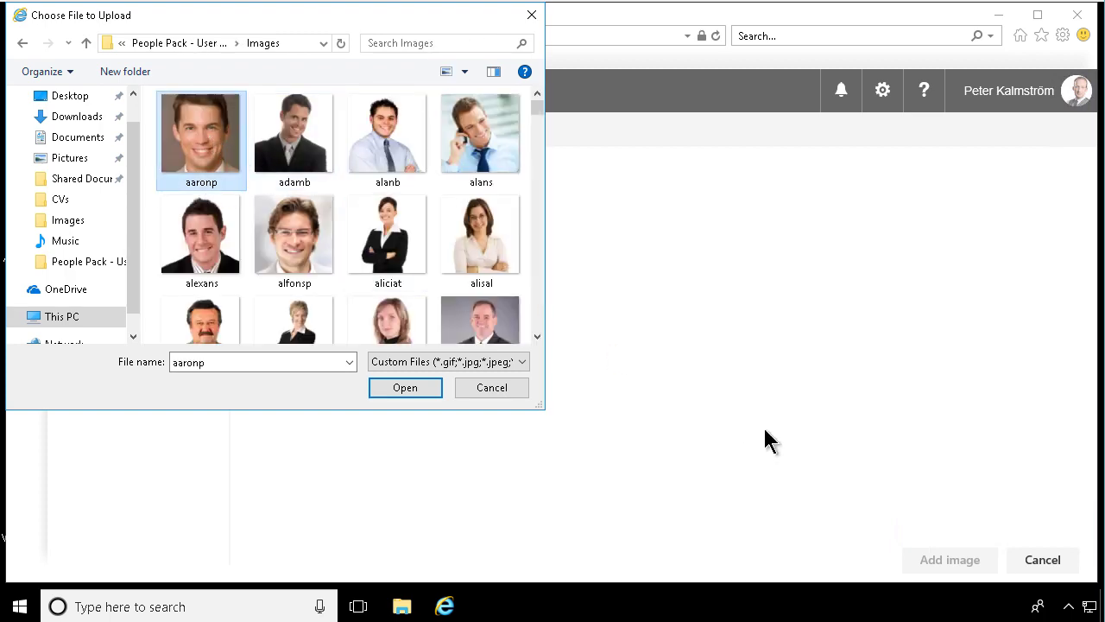
left_click(406, 391)
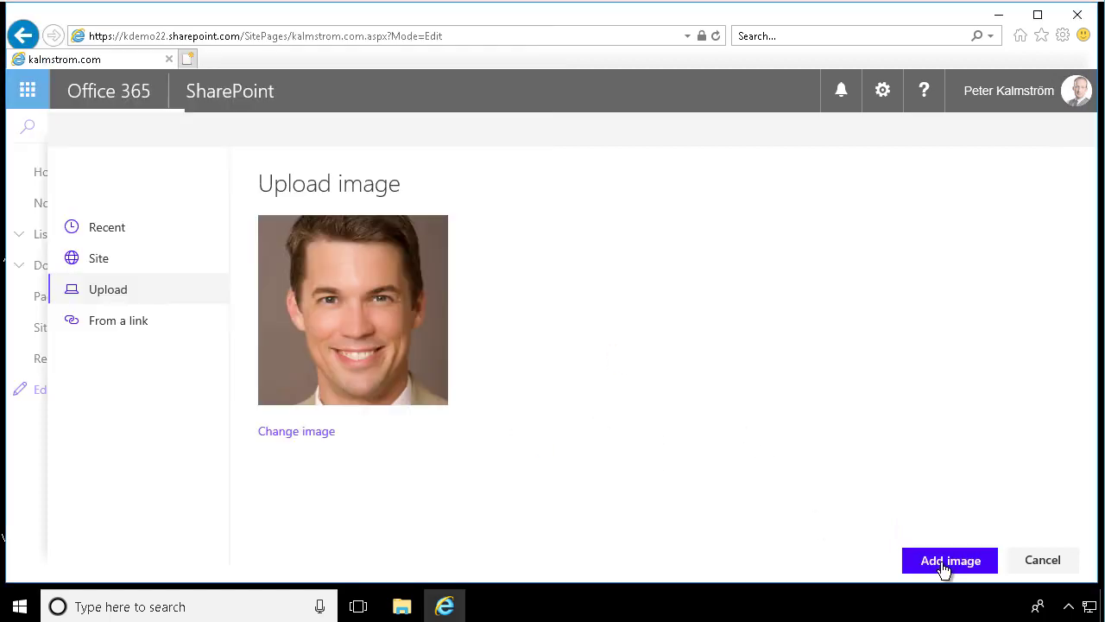
left_click(942, 563)
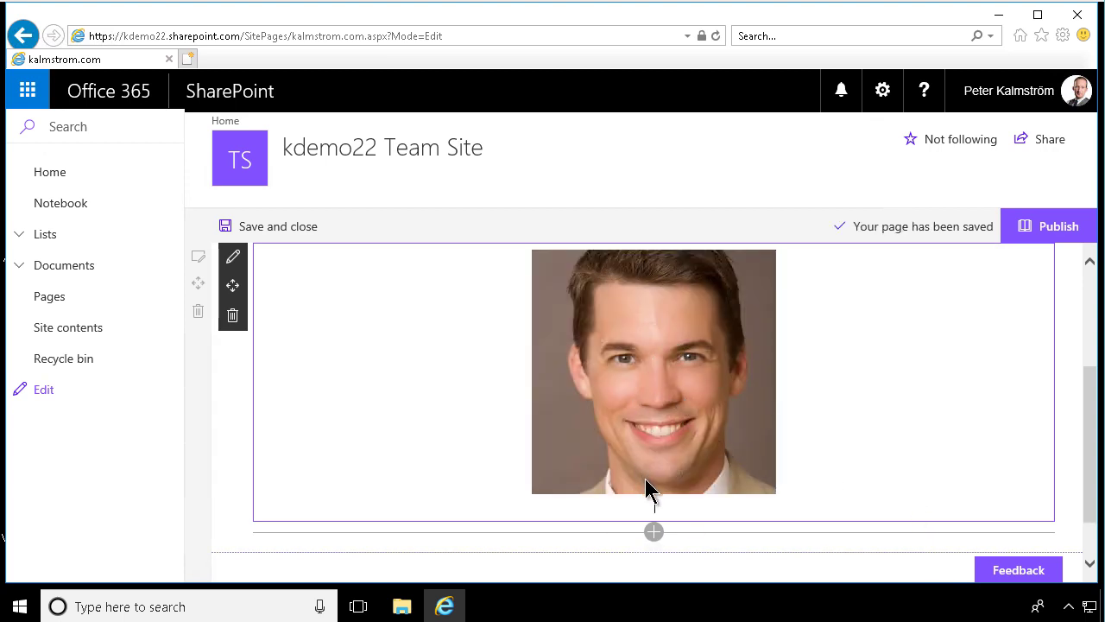
Caption the portrait with the person's first name and an exclamation mark, and view the image's alternative text setting.
type("Steve!")
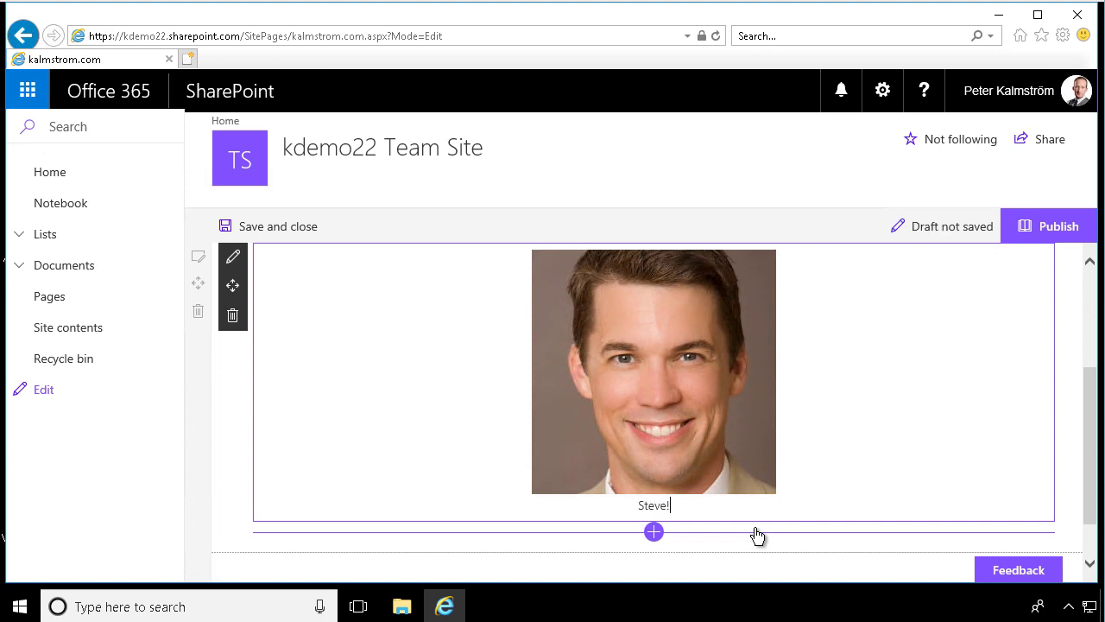
left_click(233, 258)
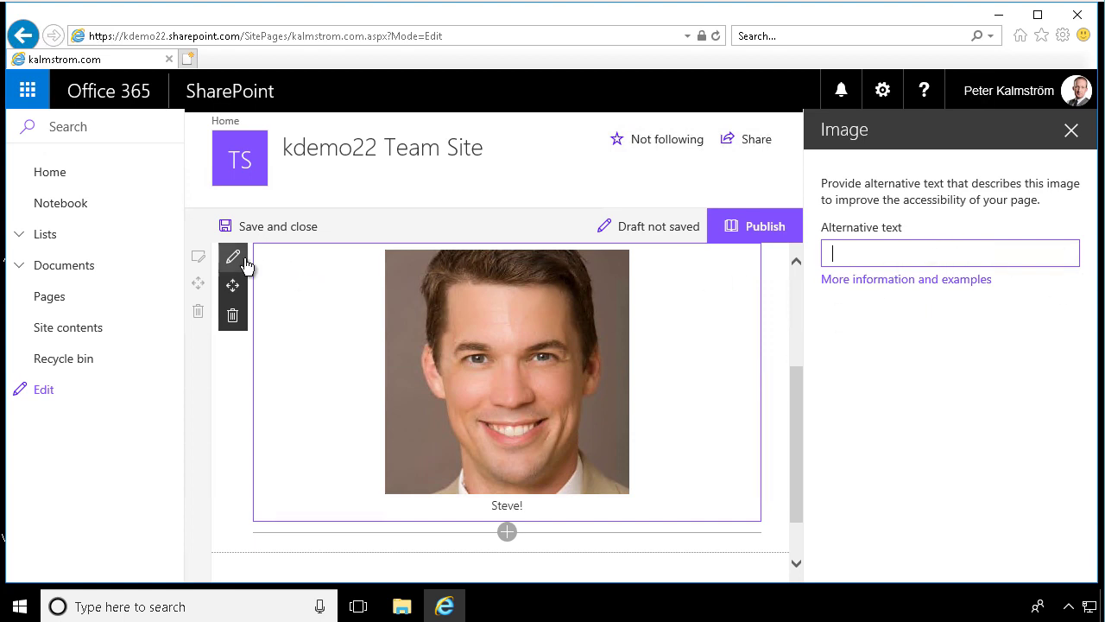
left_click(1072, 131)
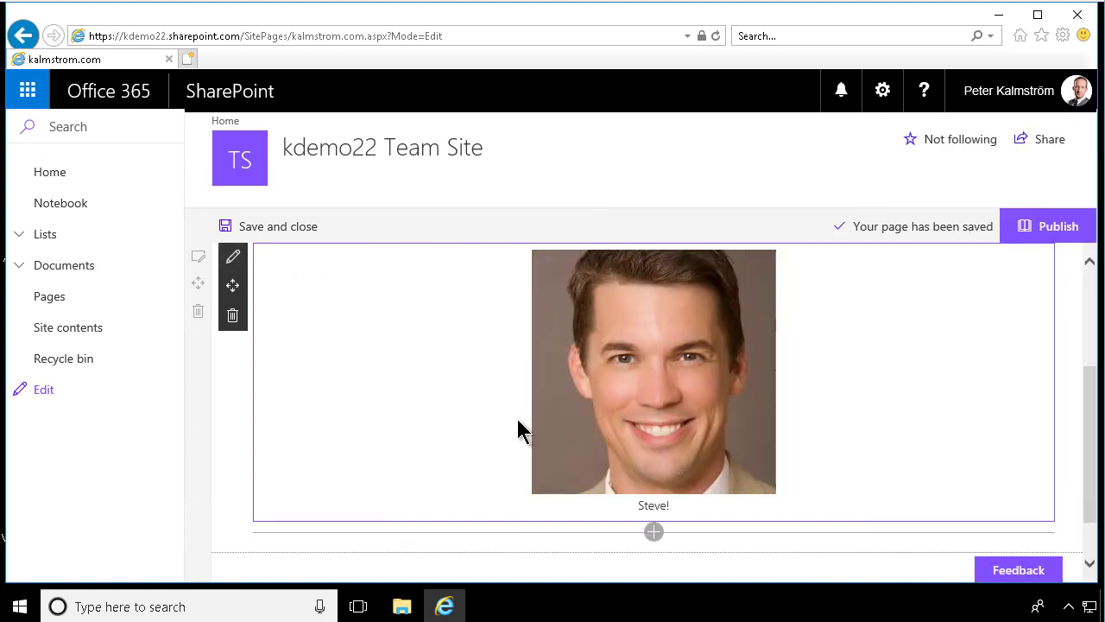
Move the Image web part above the "Hello World!" text web part.
scroll(429, 367, "up", 2)
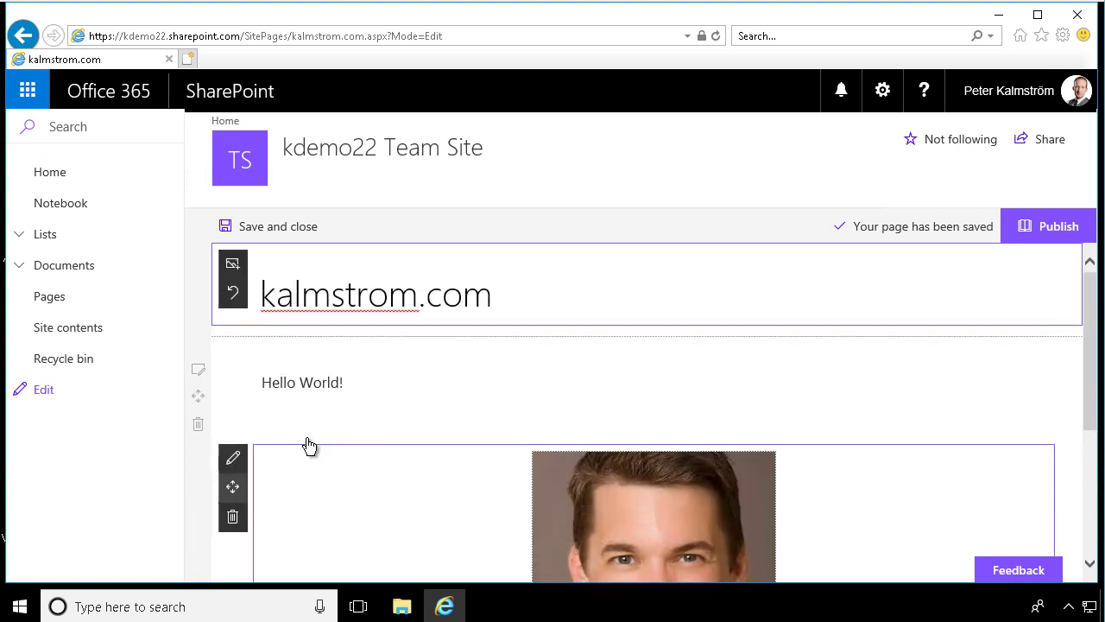
scroll(303, 446, "up", 1)
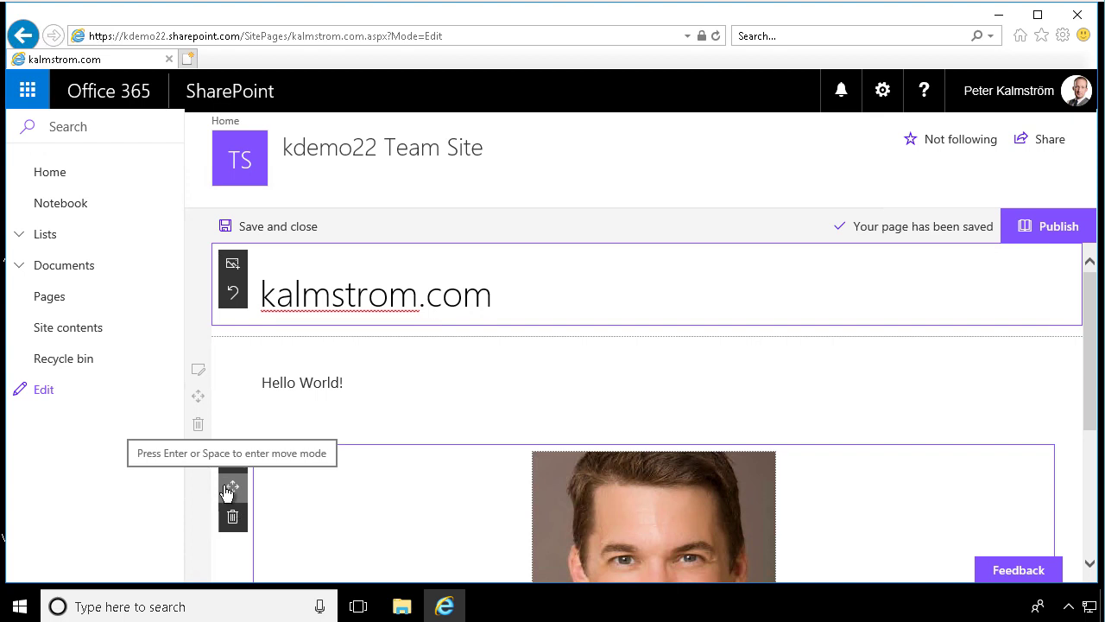
left_click_drag(231, 492, 240, 442)
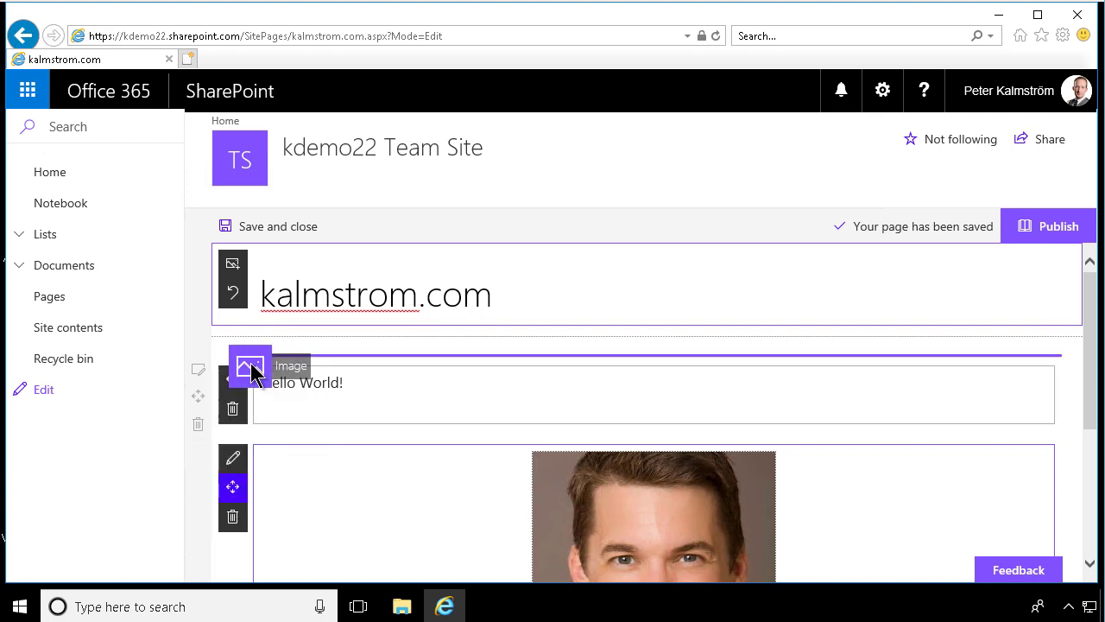
left_click_drag(251, 369, 251, 354)
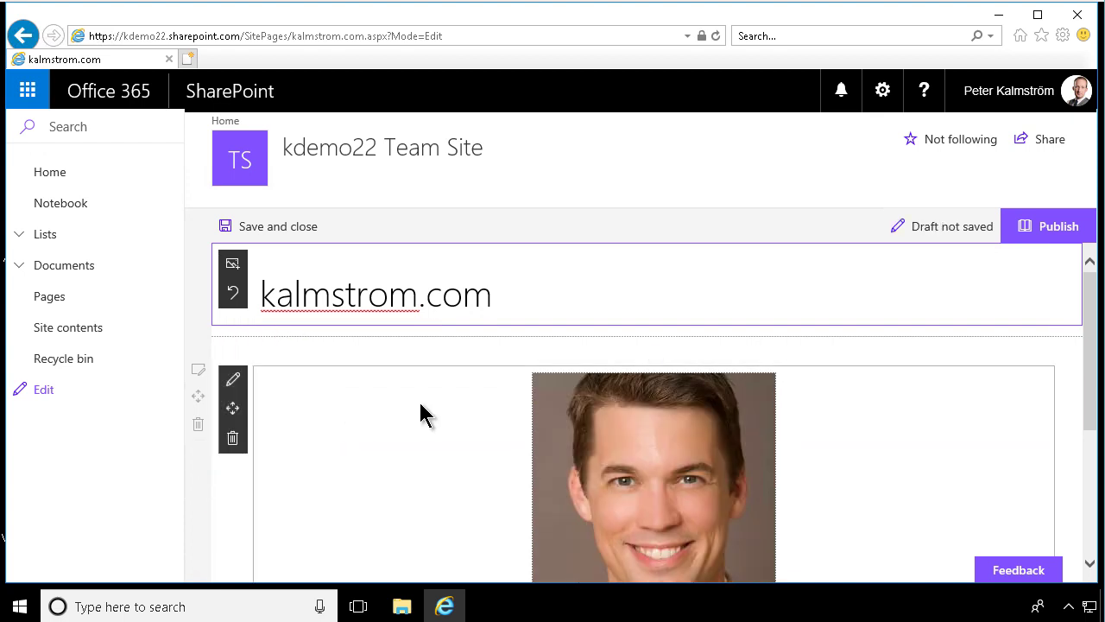
Move the "Hello World!" text web part back above the Image web part.
scroll(420, 404, "down", 3)
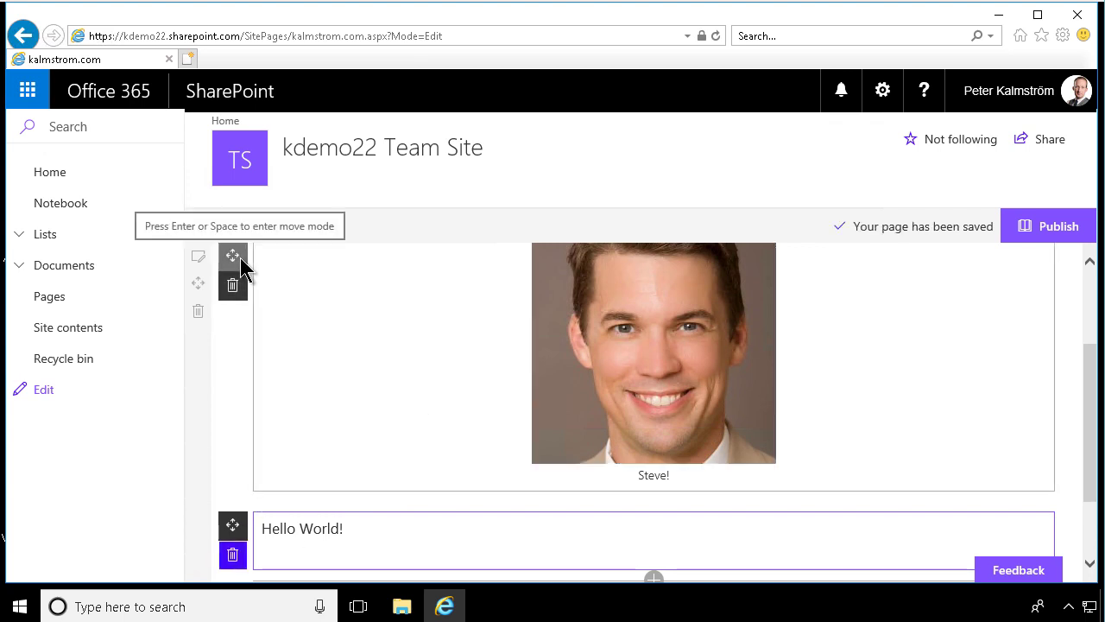
left_click_drag(233, 524, 237, 363)
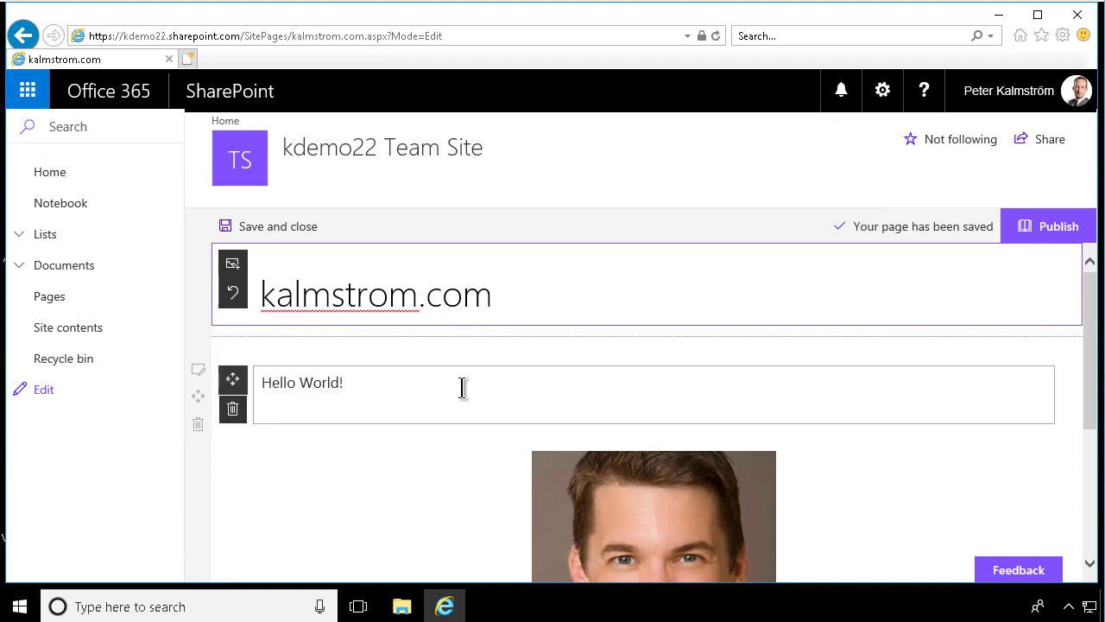
Insert a Divider web part between the "Hello World!" text and the portrait image.
scroll(488, 387, "down", 1)
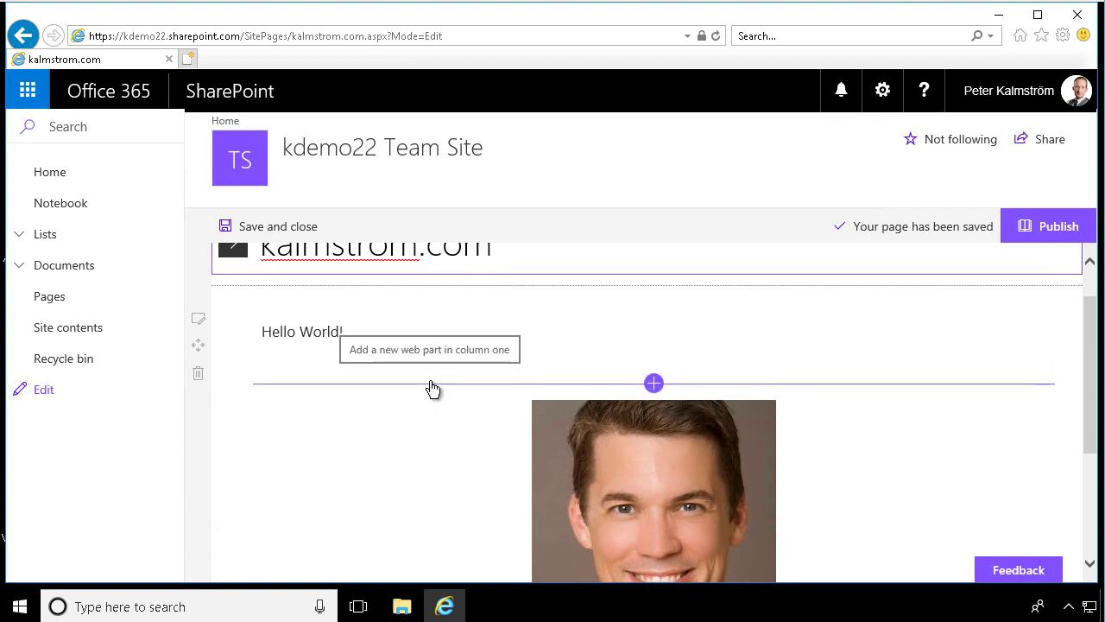
scroll(433, 390, "down", 4)
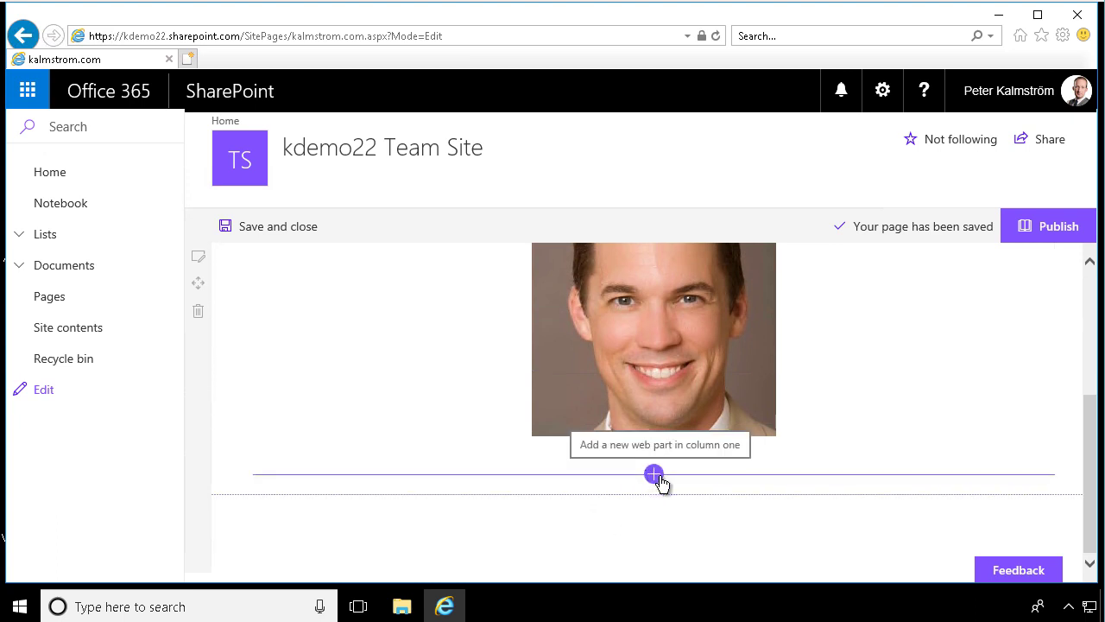
scroll(658, 471, "up", 2)
scroll(657, 463, "up", 2)
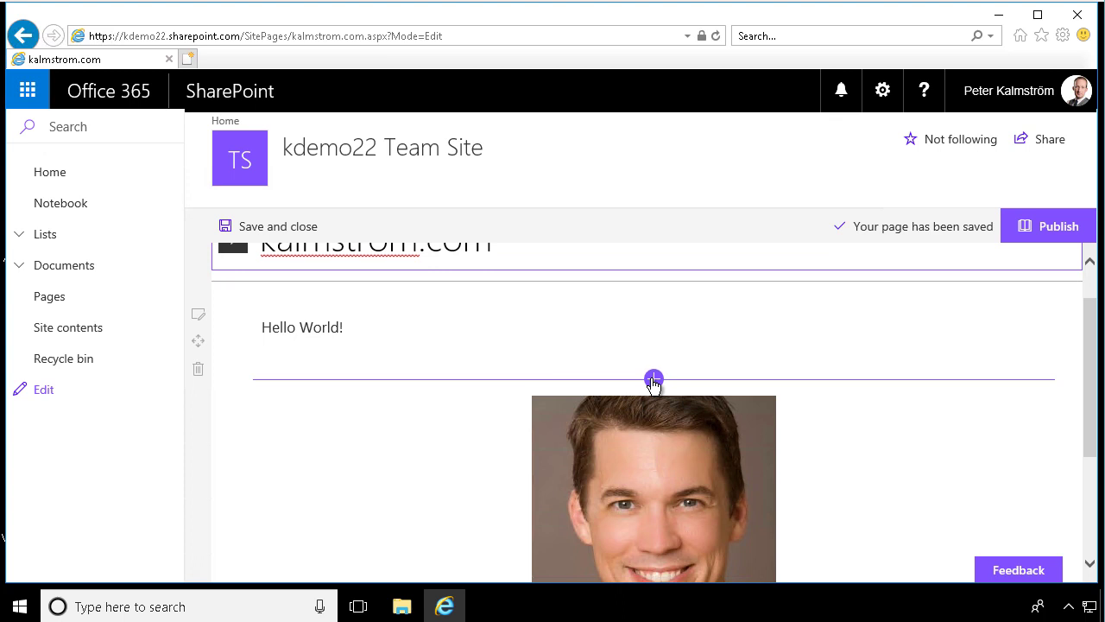
left_click(653, 381)
scroll(729, 506, "down", 1)
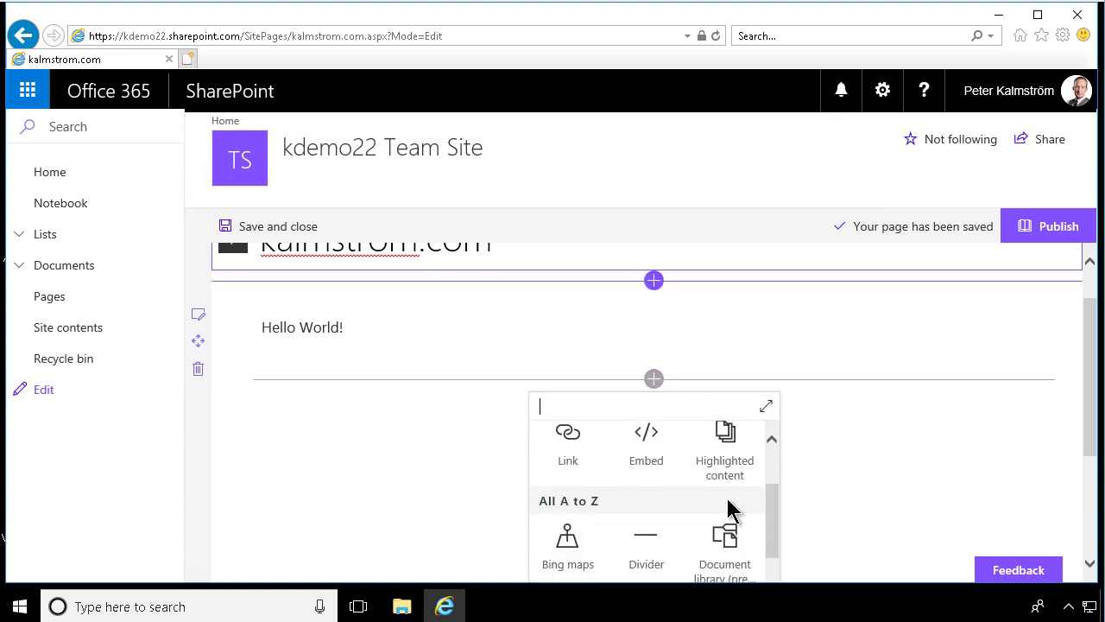
left_click(642, 544)
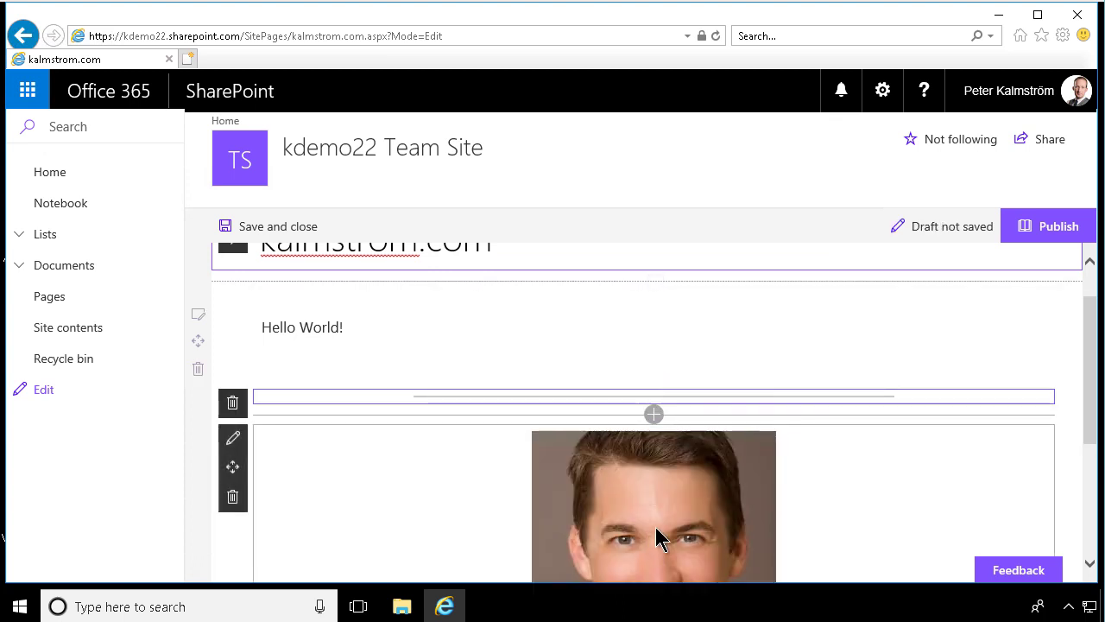
left_click(414, 350)
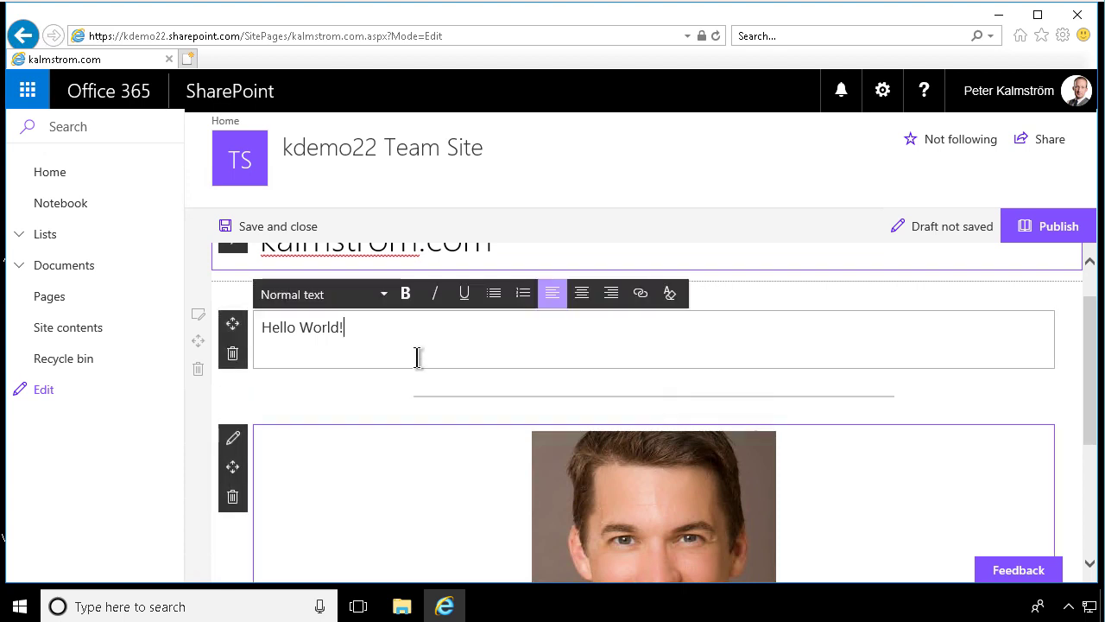
Find the Spacer web part by searching for "spacer" and add it between the divider and the portrait image.
left_click(654, 416)
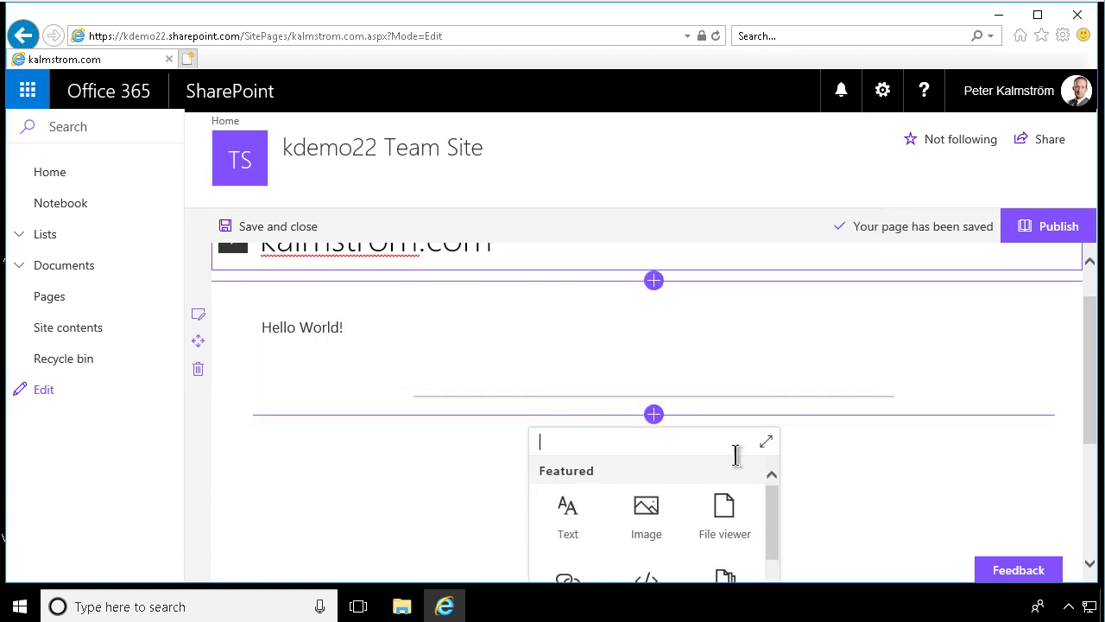
mouse_move(772, 514)
left_mouse_down()
mouse_move(760, 587)
mouse_move(772, 531)
mouse_move(775, 566)
mouse_move(769, 493)
left_mouse_up()
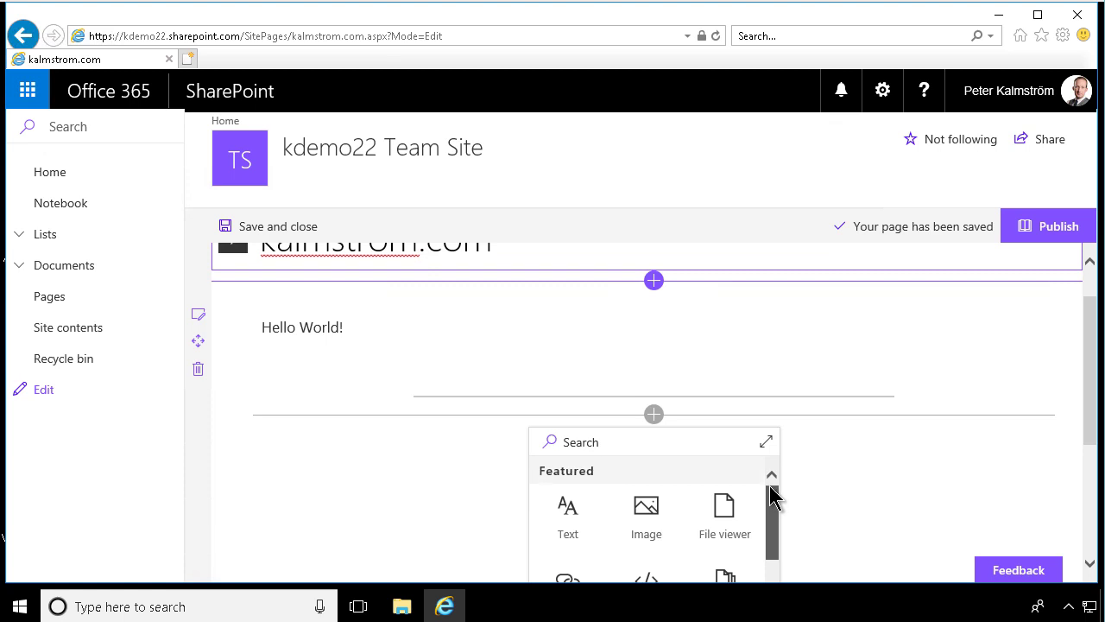
left_click(636, 441)
type("spacer")
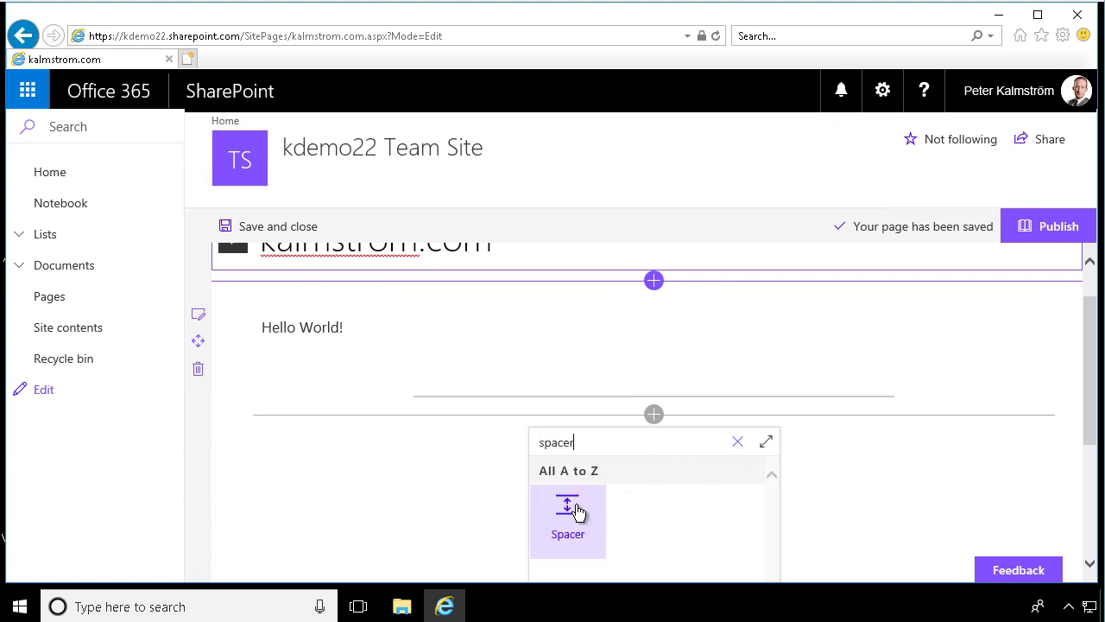
left_click(573, 511)
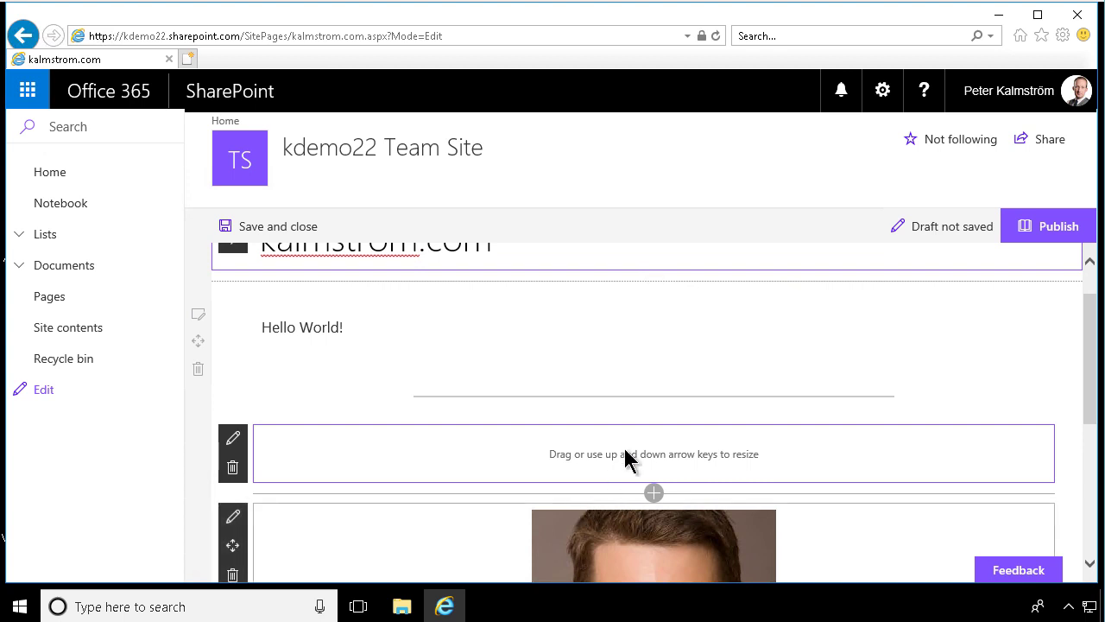
Try out different heights for the spacer, ending with a height of 16 pixels.
left_click_drag(654, 471, 627, 545)
key("Down")
key("Down")
key("Down")
key("Down")
key("Up")
key("Up")
key("Up")
key("Up")
key("Up")
key("Up")
key("Up")
key("Up")
key("Up")
key("Up")
key("Up")
key("Up")
key("Up")
key("Up")
key("Up")
key("Up")
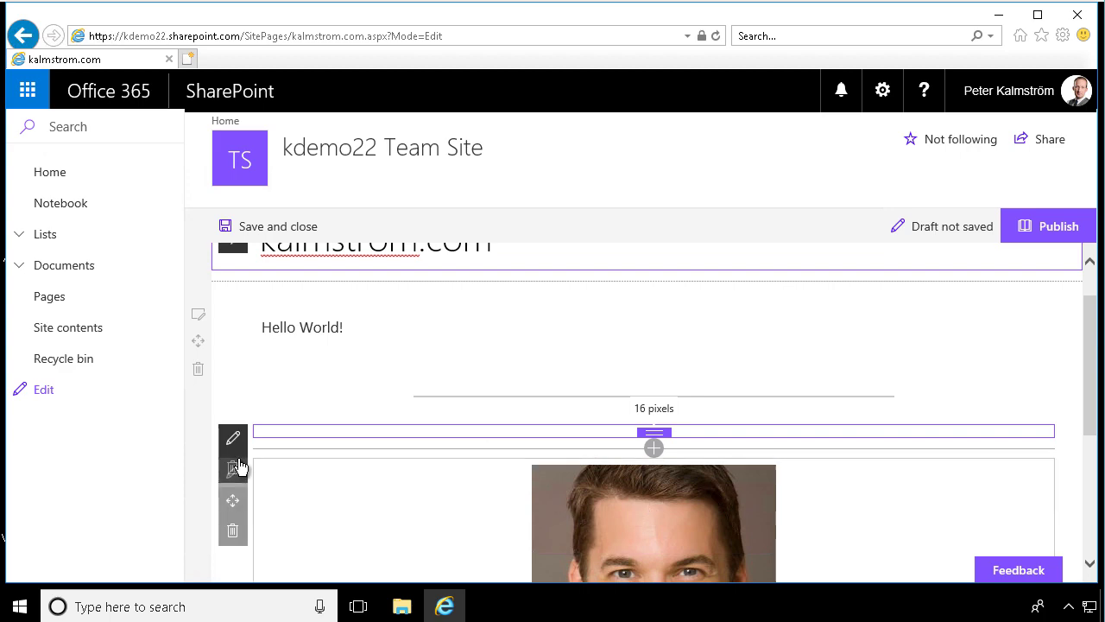
Delete the portrait image, the "Hello World!" text, the divider and the spacer web parts from the page.
left_click(233, 472)
left_click(233, 531)
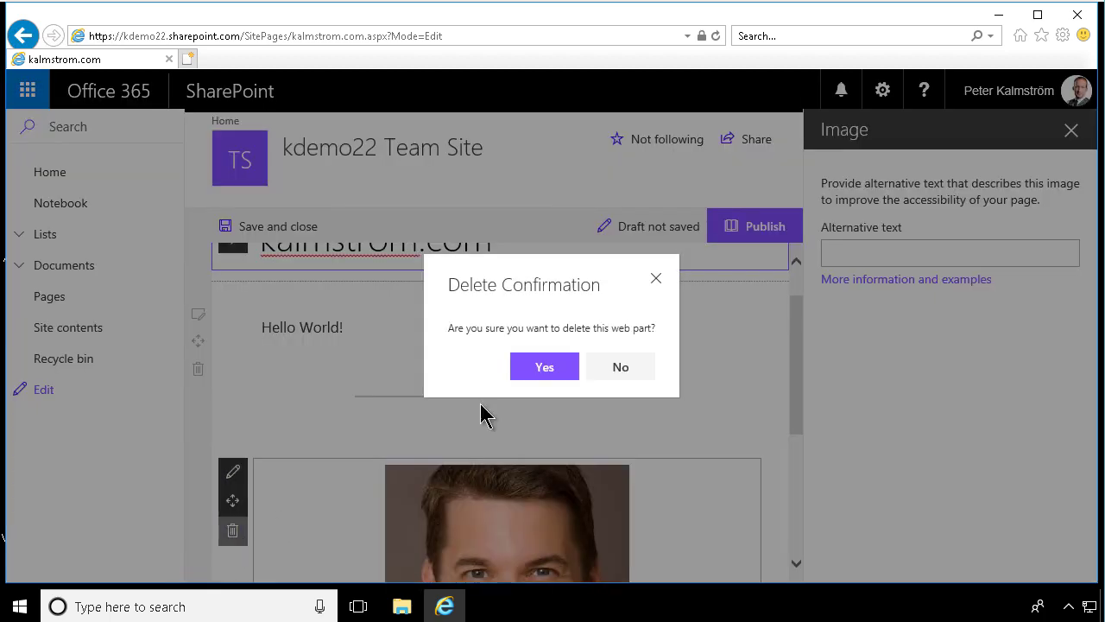
left_click(511, 366)
left_click(232, 389)
left_click(541, 378)
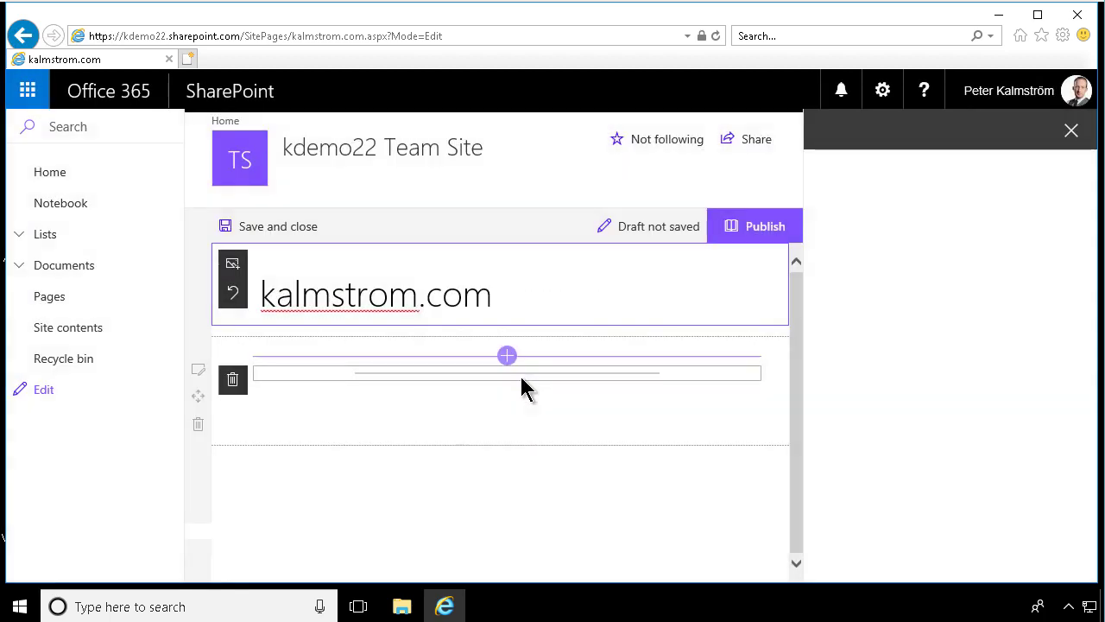
left_click(232, 380)
left_click(544, 369)
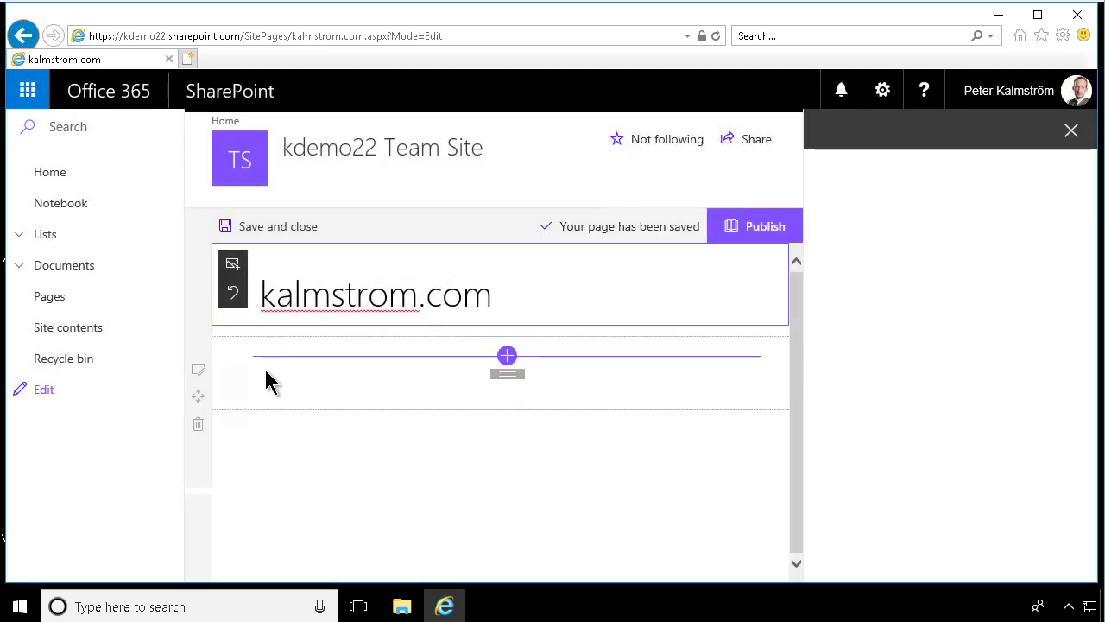
left_click(232, 412)
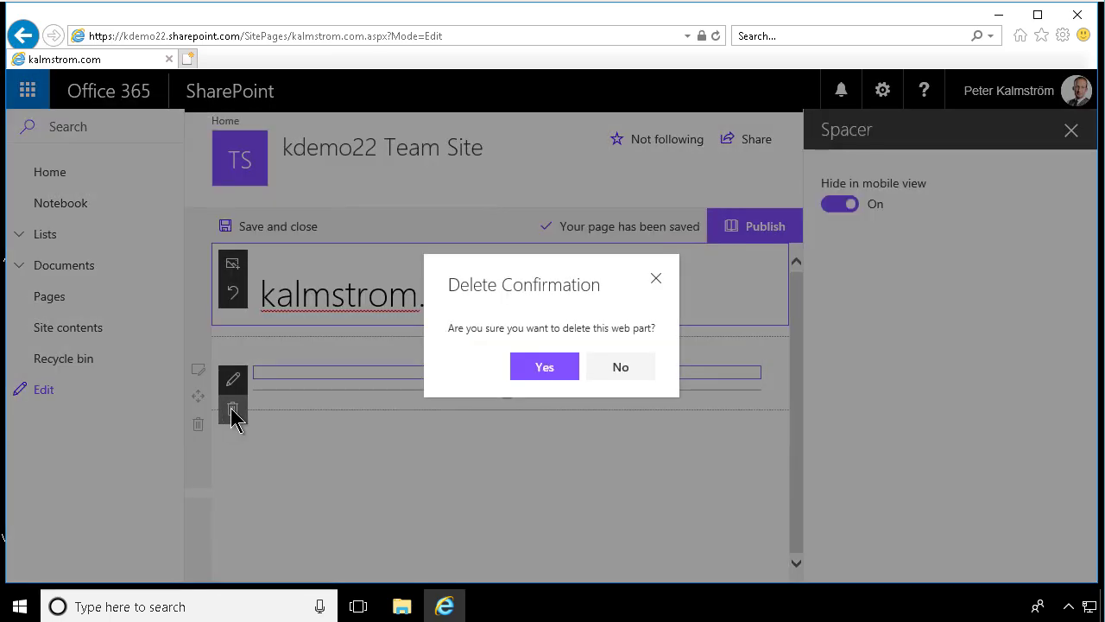
left_click(542, 368)
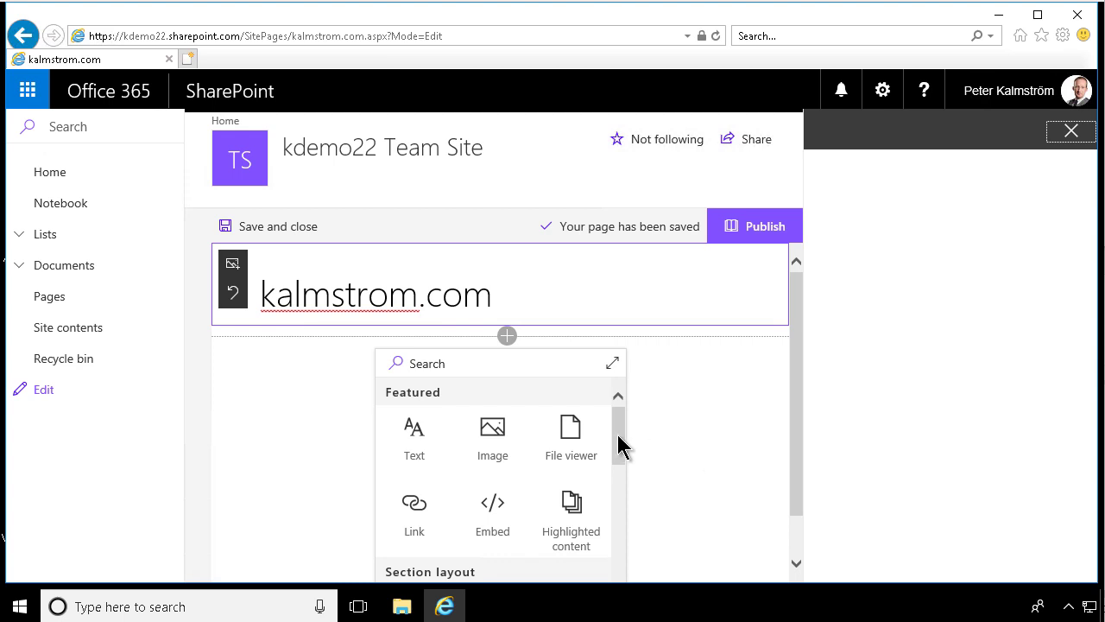
Add a one-column section below the title and switch its layout through two columns, three columns and one-third left to one-third right.
mouse_move(622, 468)
left_mouse_down()
mouse_move(622, 454)
mouse_move(623, 482)
left_mouse_up()
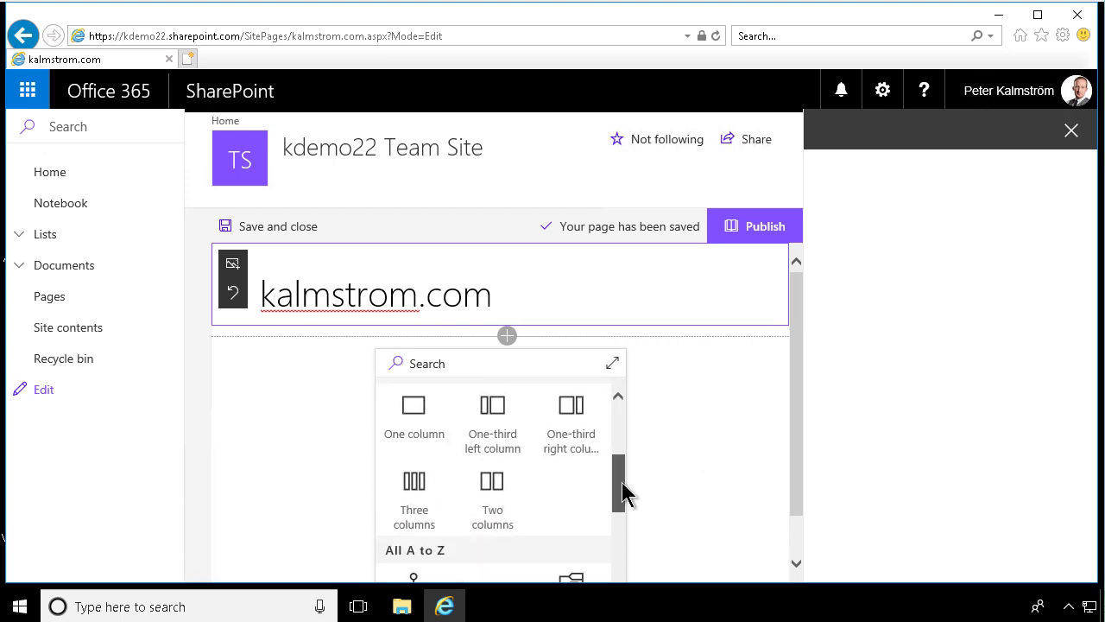
left_click(418, 422)
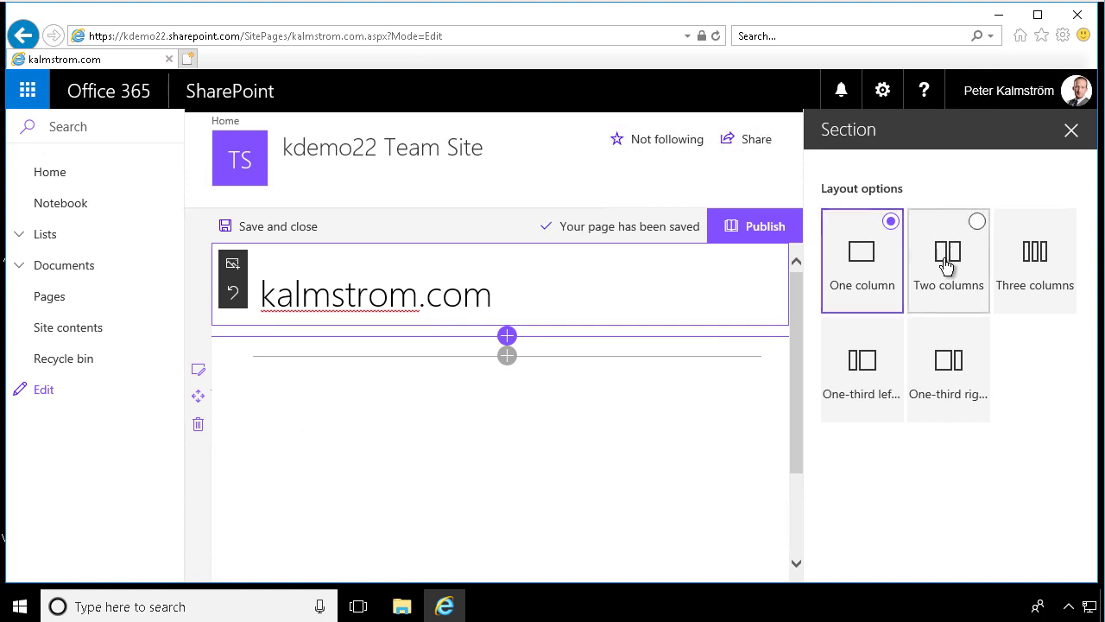
left_click(956, 254)
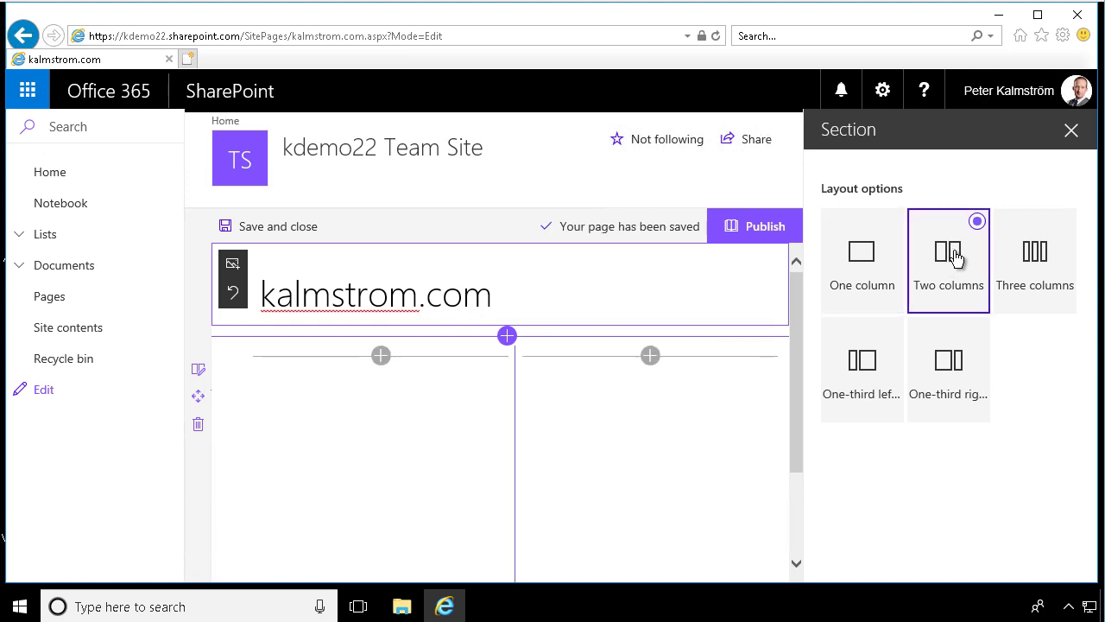
left_click(1051, 264)
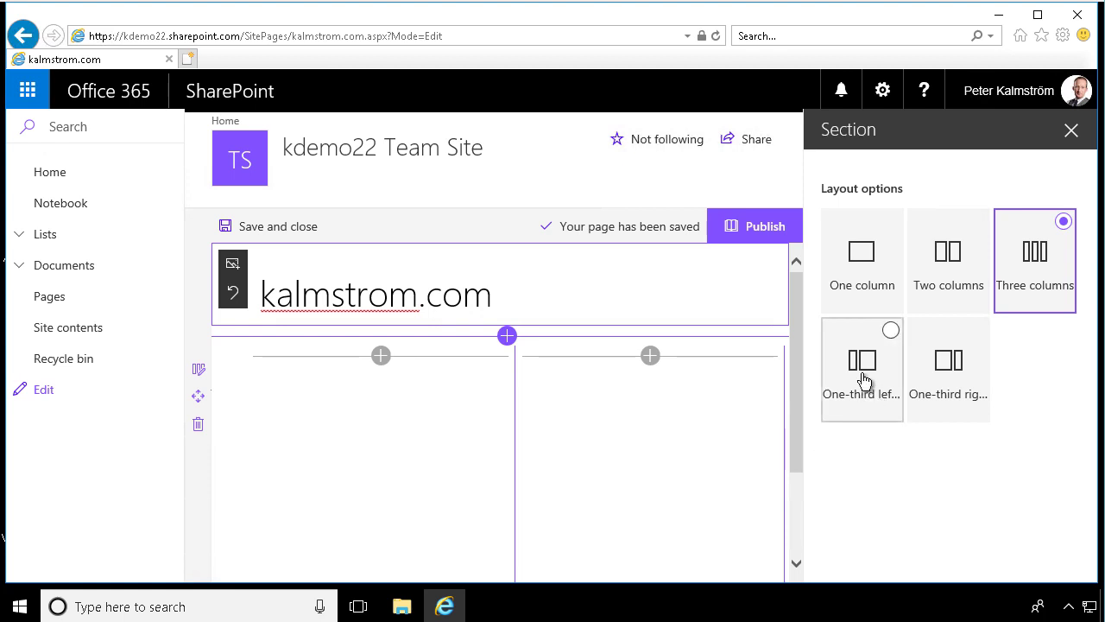
left_click(867, 373)
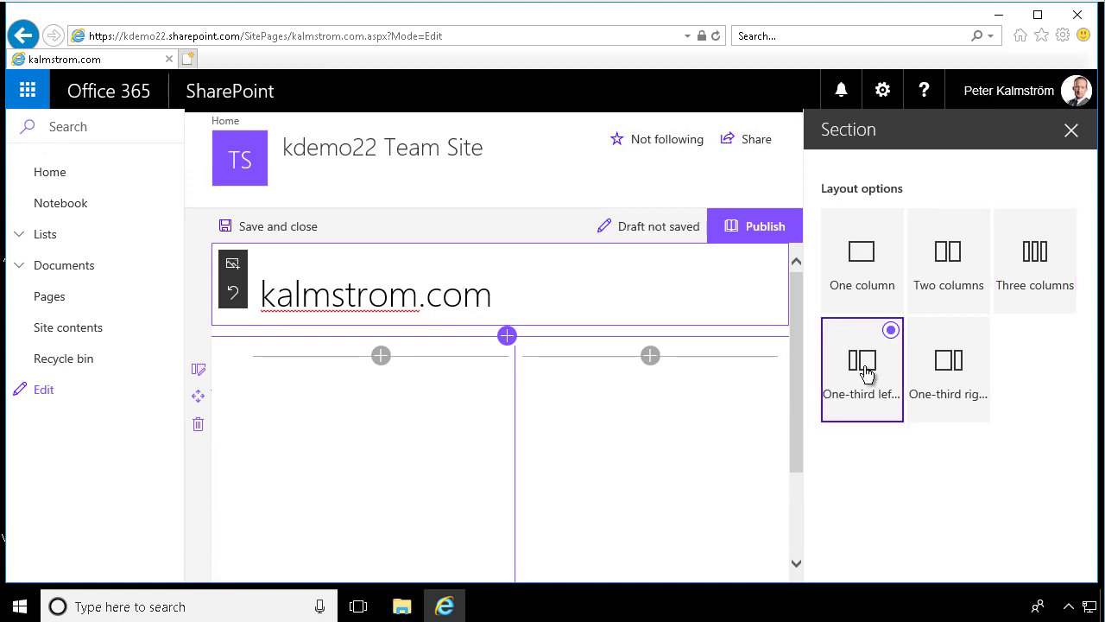
left_click(954, 371)
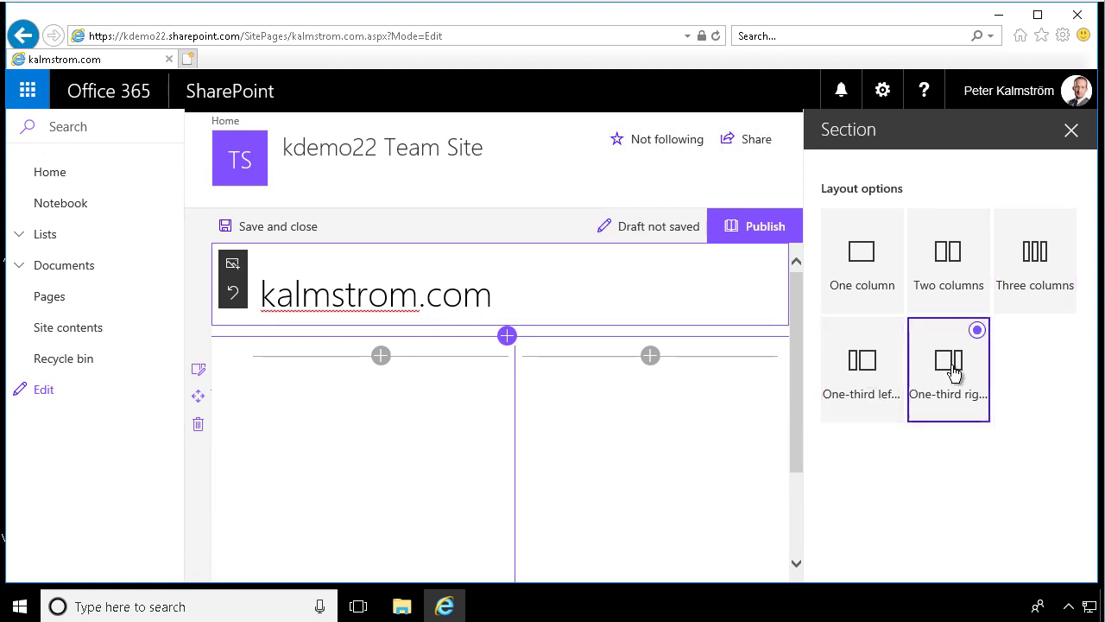
left_click(1071, 130)
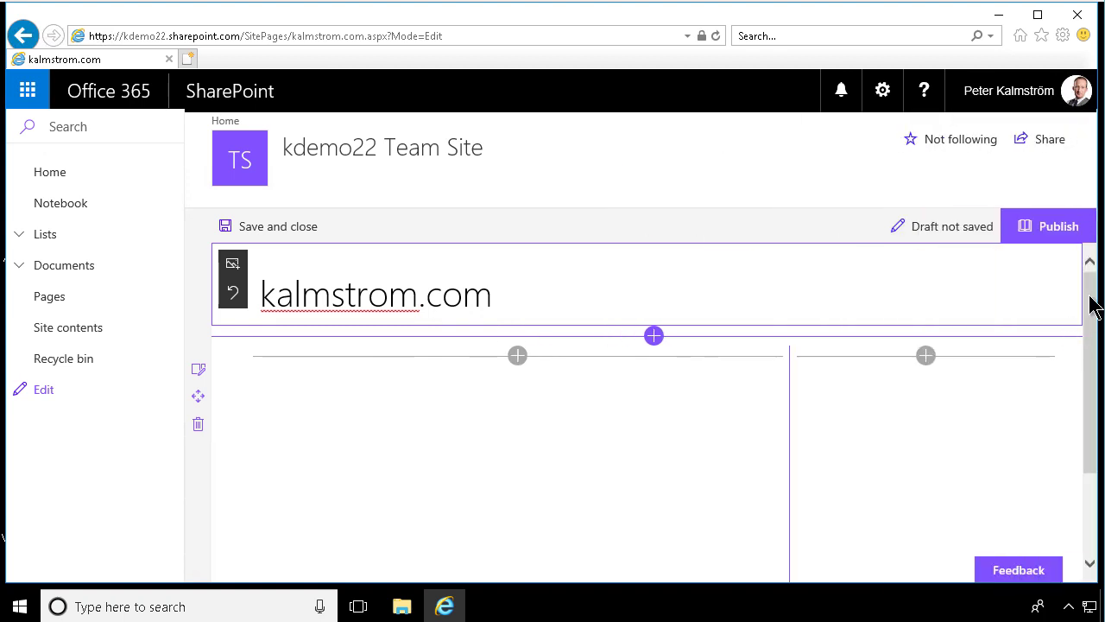
Look over the one-third right section and delete it with everything in it.
left_click_drag(1090, 306, 1090, 261)
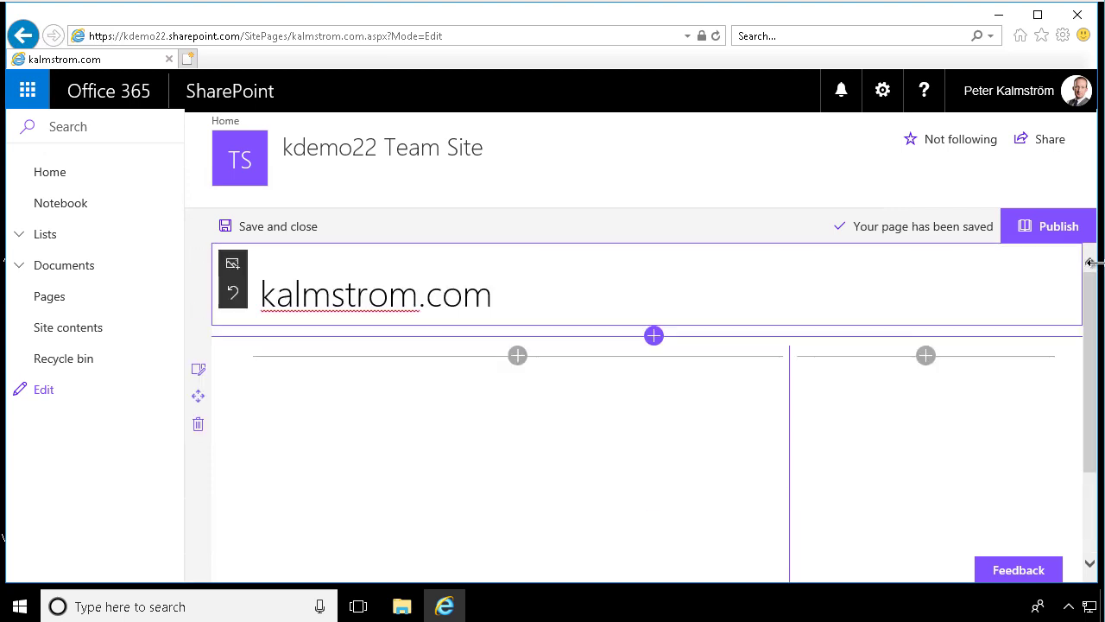
left_click_drag(1092, 310, 1097, 340)
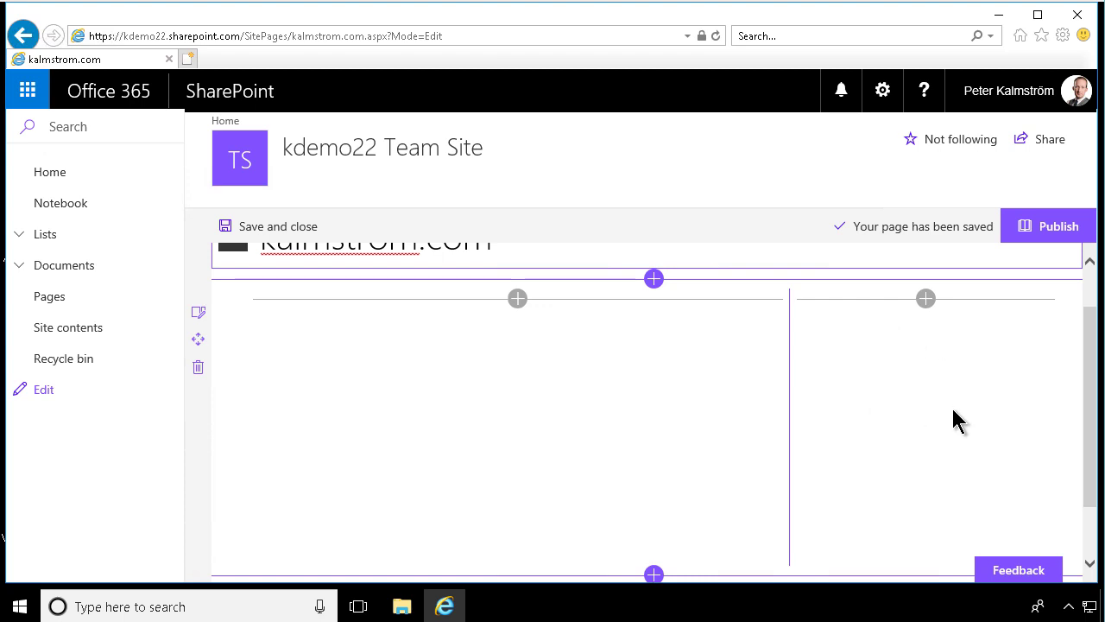
scroll(523, 380, "up", 1)
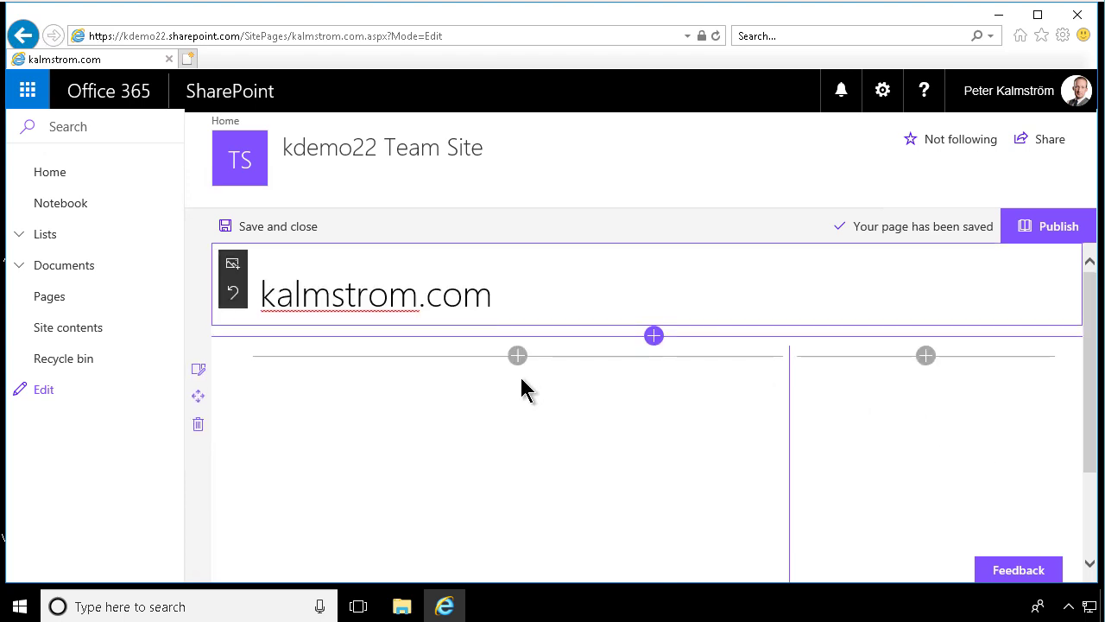
left_click(198, 424)
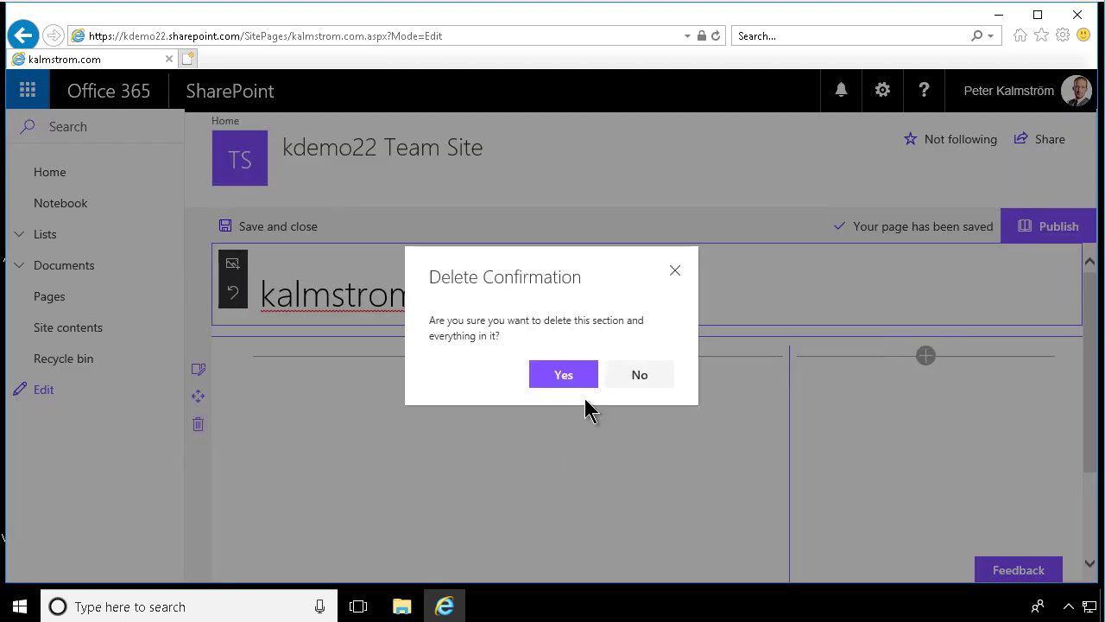
left_click(562, 380)
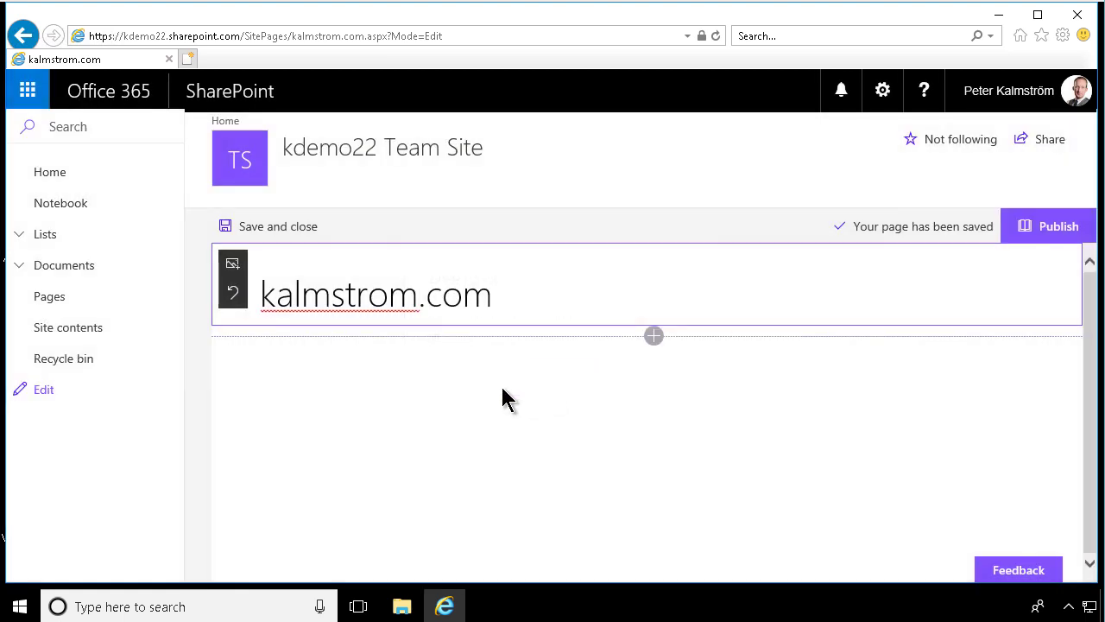
Add a Highlighted content web part below the page title and open its settings for editing.
left_click(655, 337)
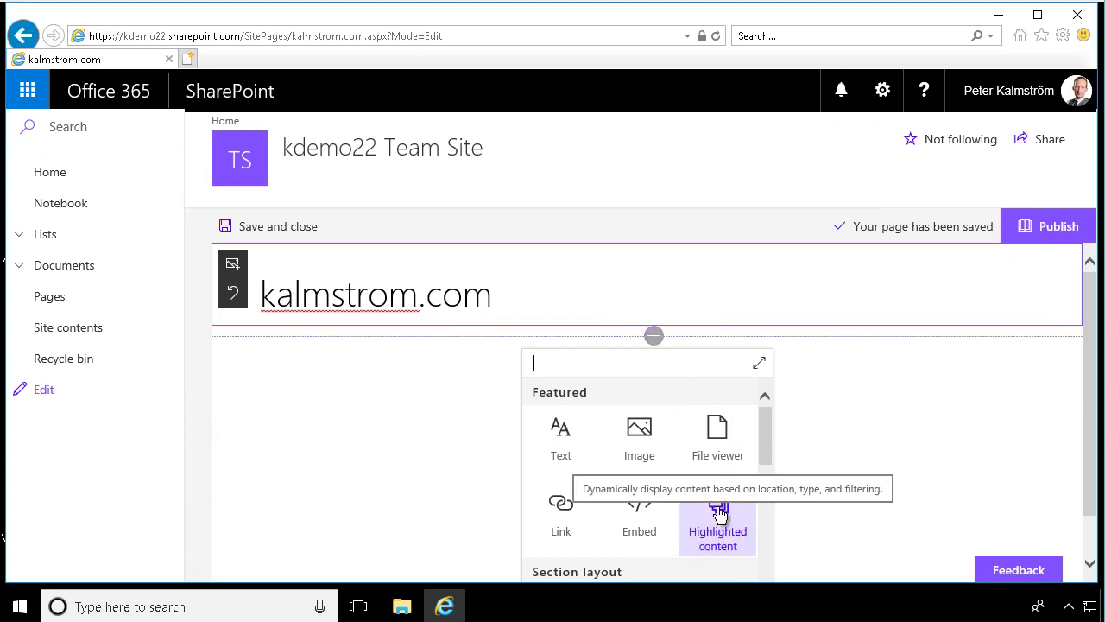
left_click(724, 519)
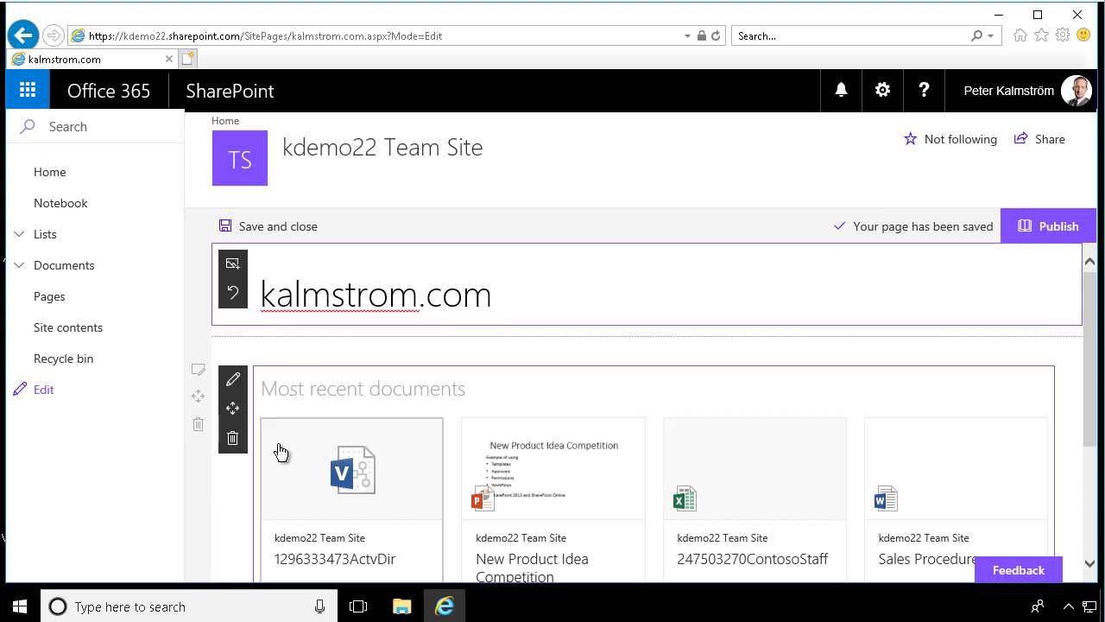
left_click(232, 382)
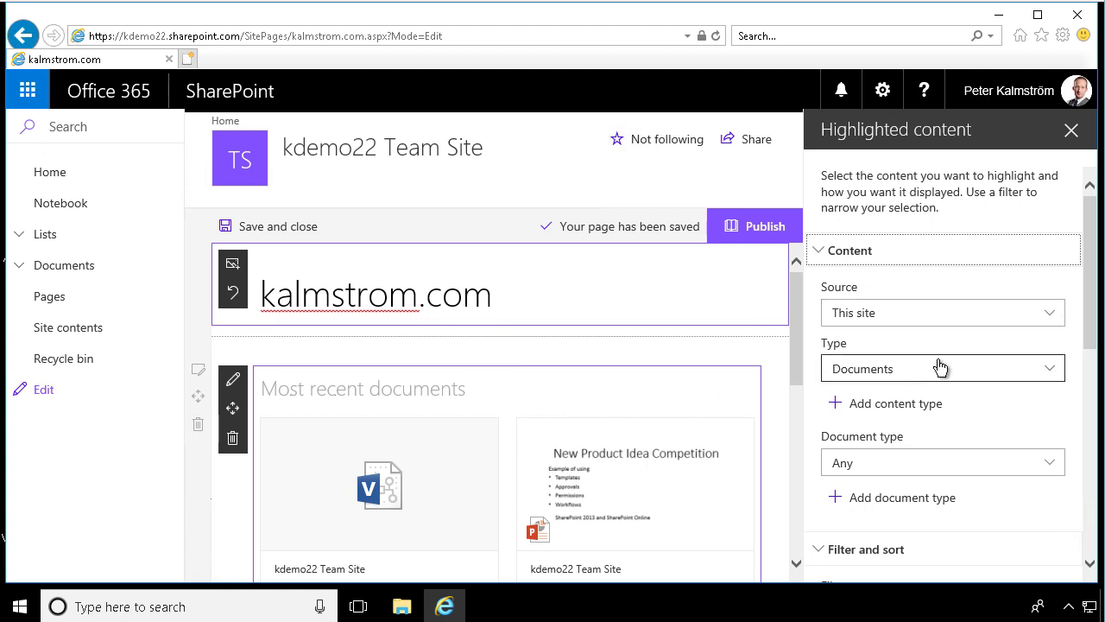
Look through the document type choices for the Highlighted content web part, leaving it on Any.
left_click(1031, 375)
left_click(1031, 374)
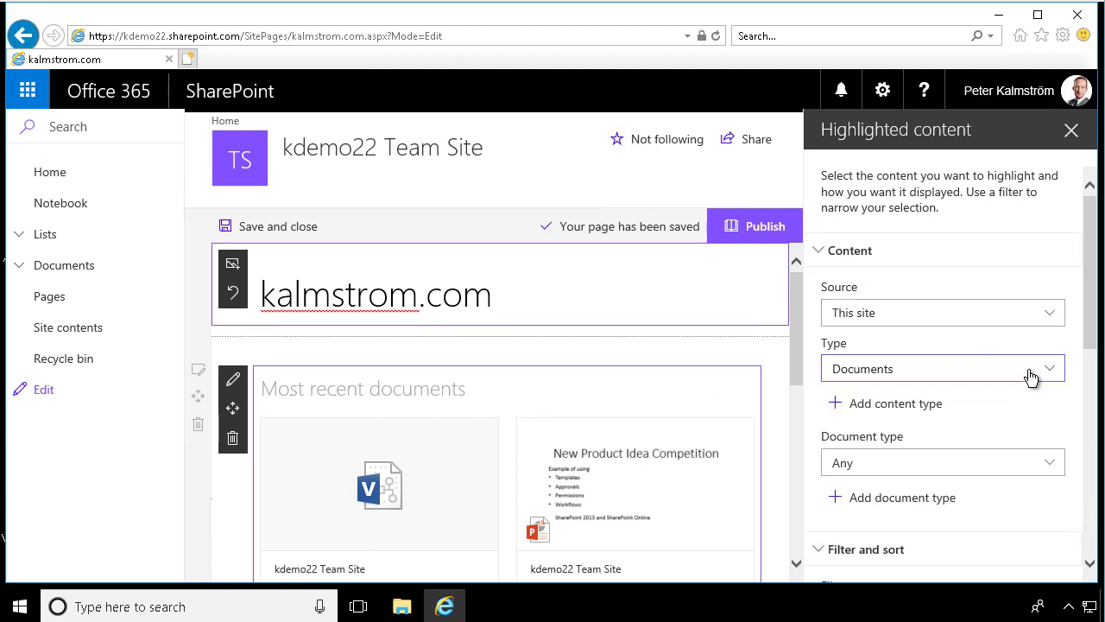
scroll(1049, 386, "down", 1)
left_click(1052, 395)
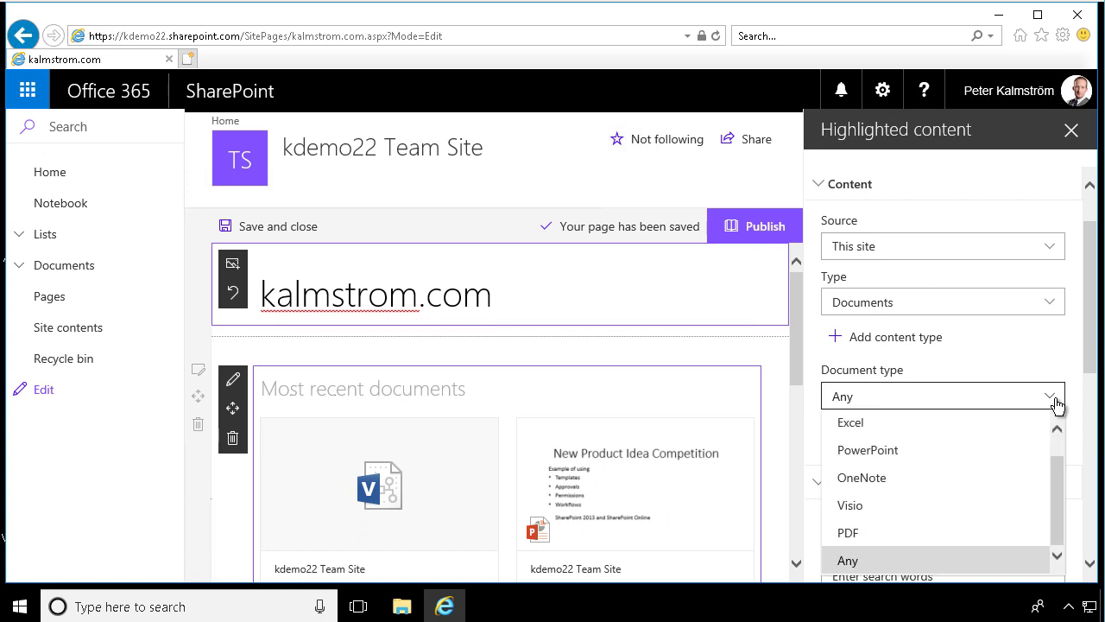
mouse_move(1059, 492)
left_mouse_down()
mouse_move(1056, 439)
mouse_move(1061, 500)
left_mouse_up()
scroll(888, 469, "up", 1)
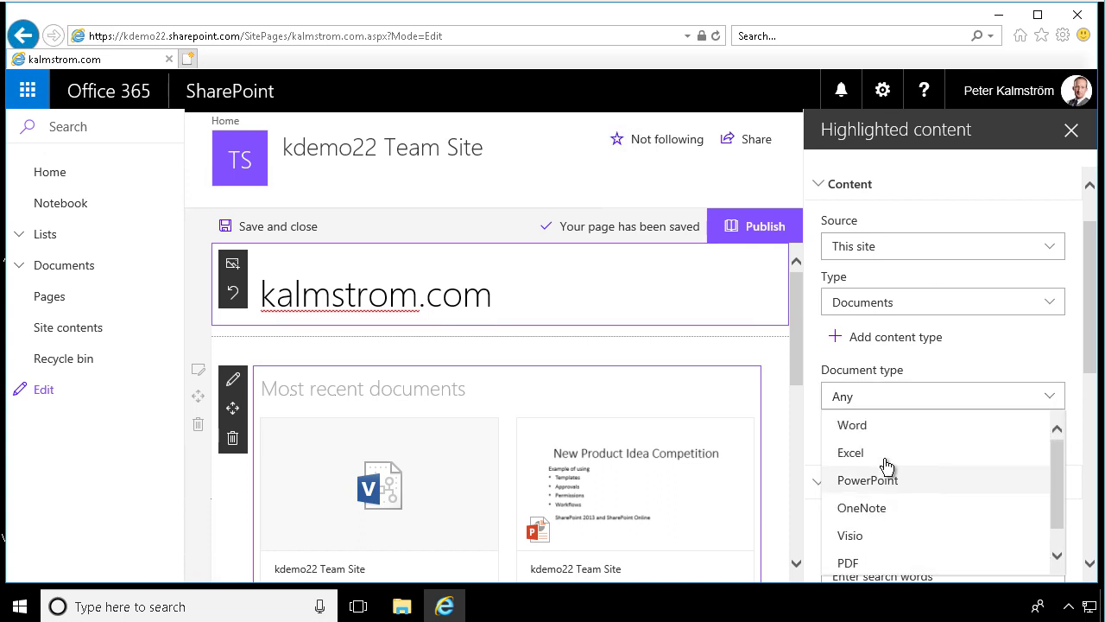
left_click(1071, 363)
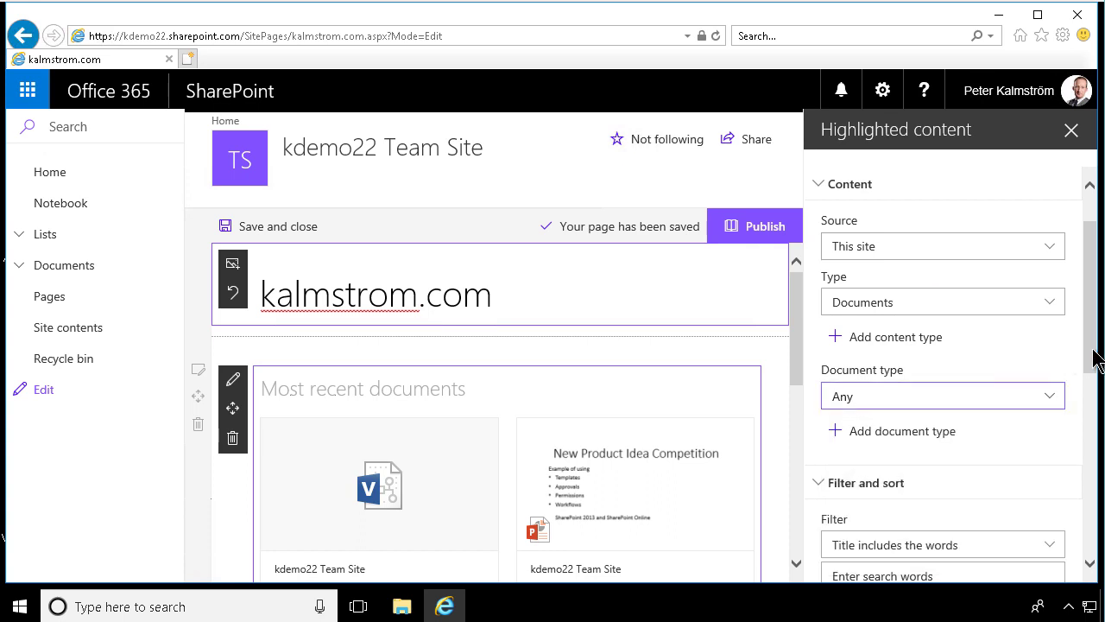
Filter the highlighted content by managed property, finding properties with "content" and choosing ContentType with the Equals condition.
left_click_drag(1095, 361, 1095, 433)
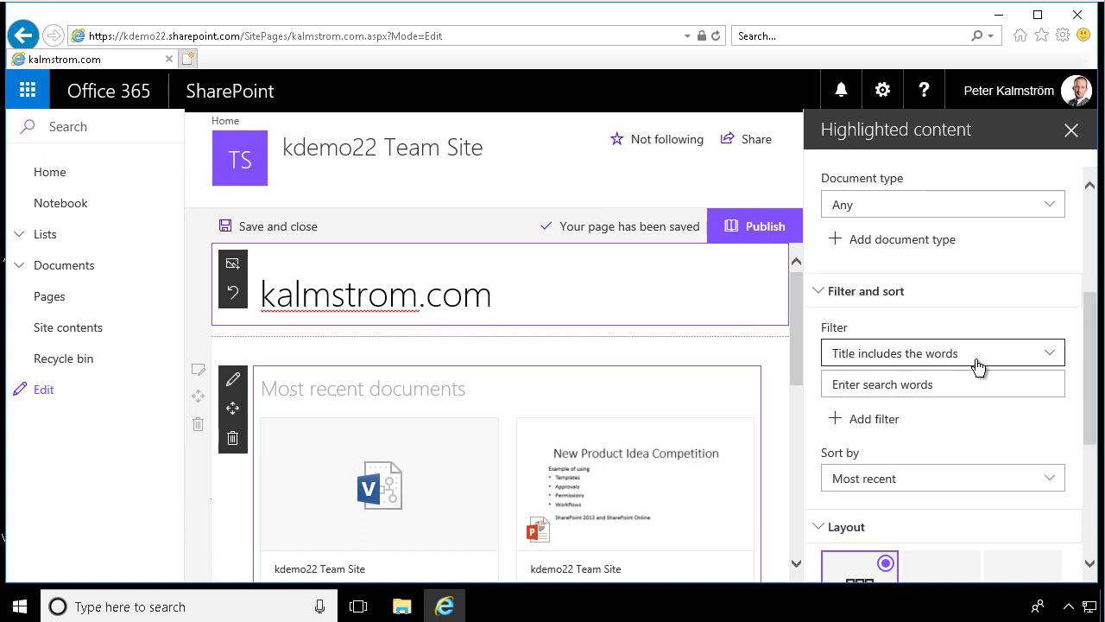
left_click(1056, 364)
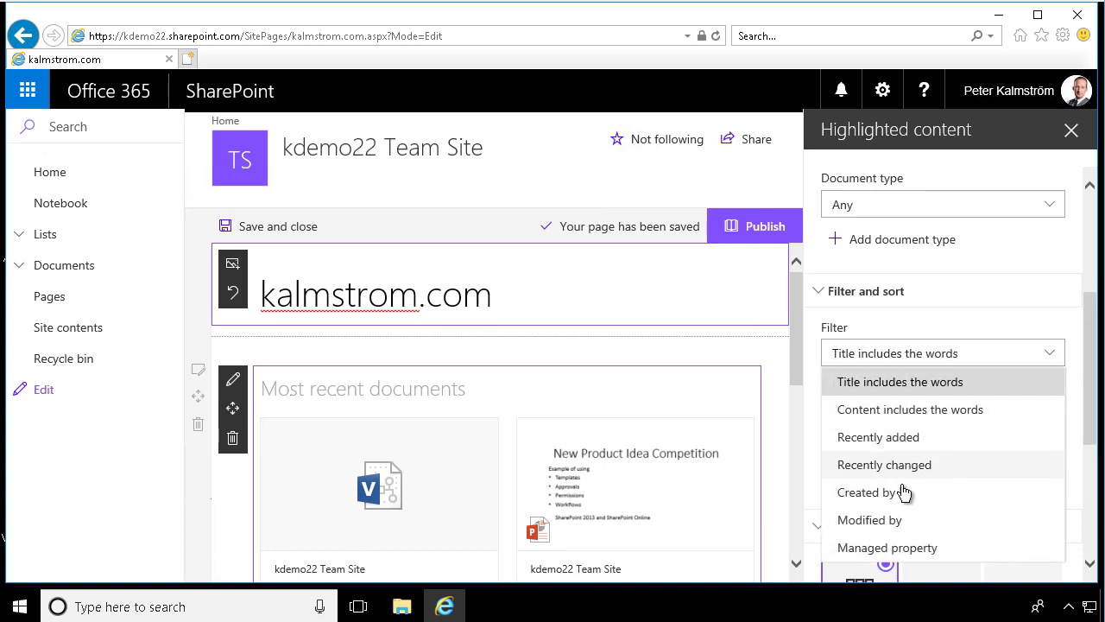
left_click(899, 554)
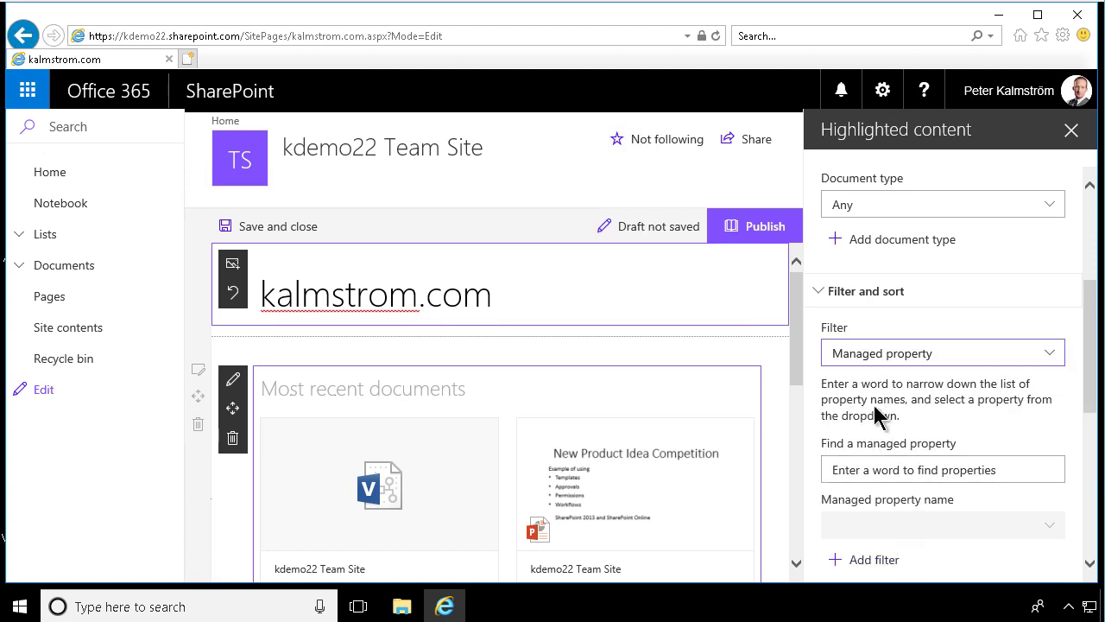
left_click(880, 466)
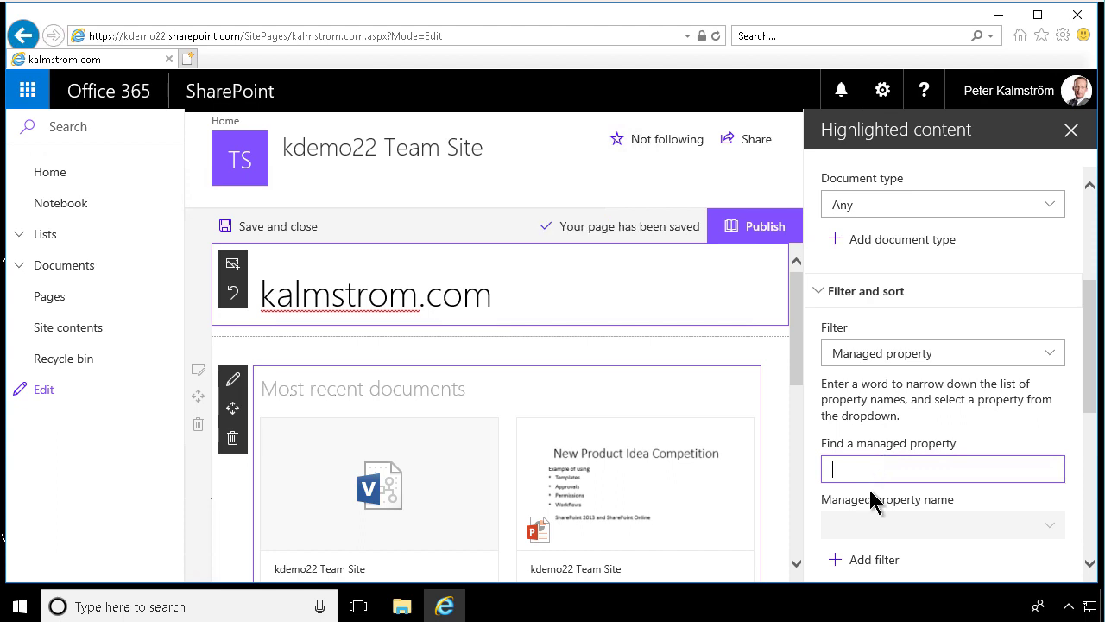
type("content")
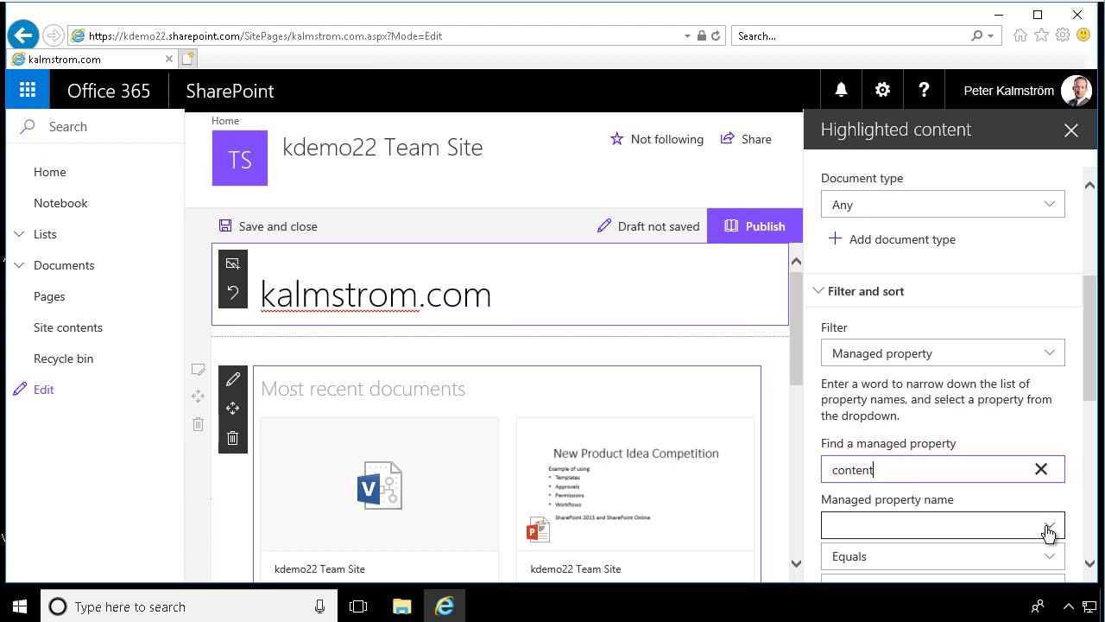
left_click(1048, 533)
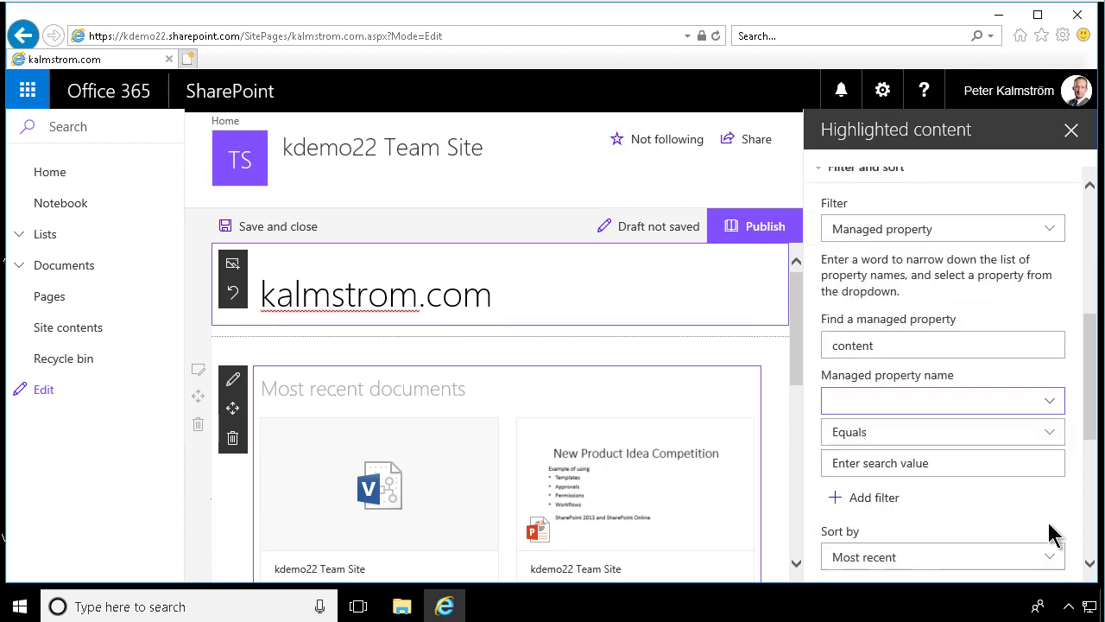
scroll(1052, 531, "down", 2)
left_click(1050, 408)
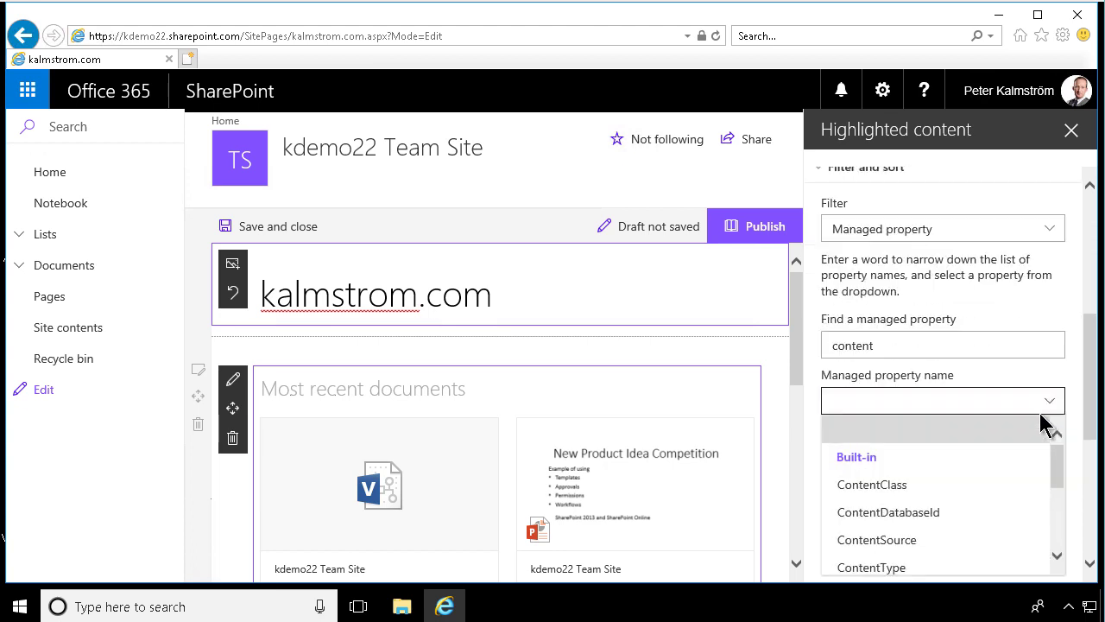
left_click(896, 562)
left_click(903, 464)
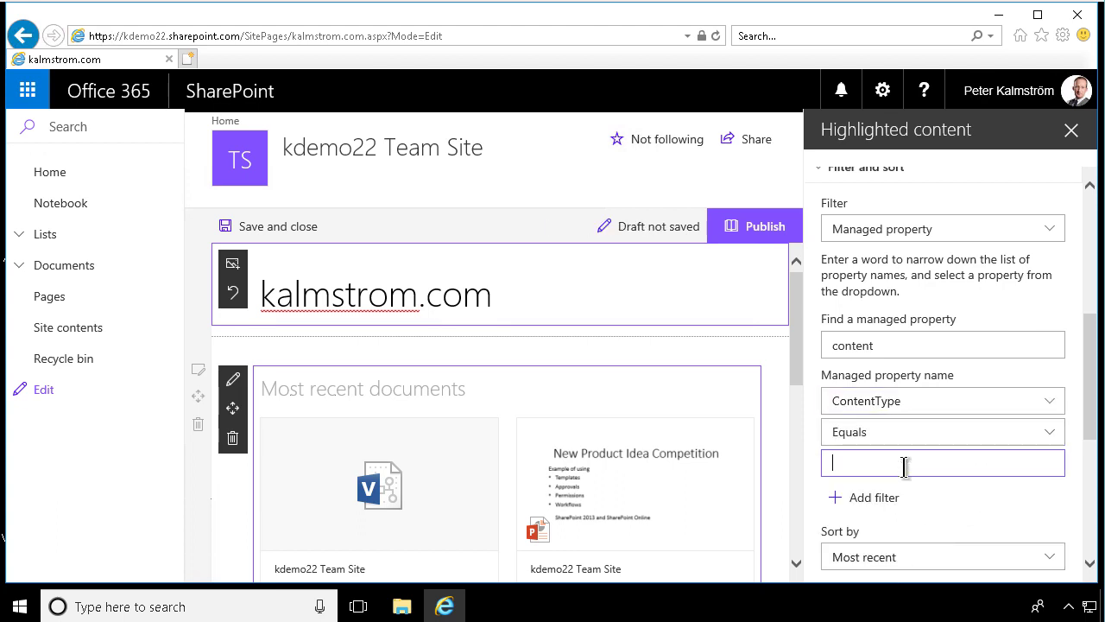
Try the Carousel, Filmstrip and List layouts for the highlighted content, then return it to Cards.
scroll(881, 513, "down", 3)
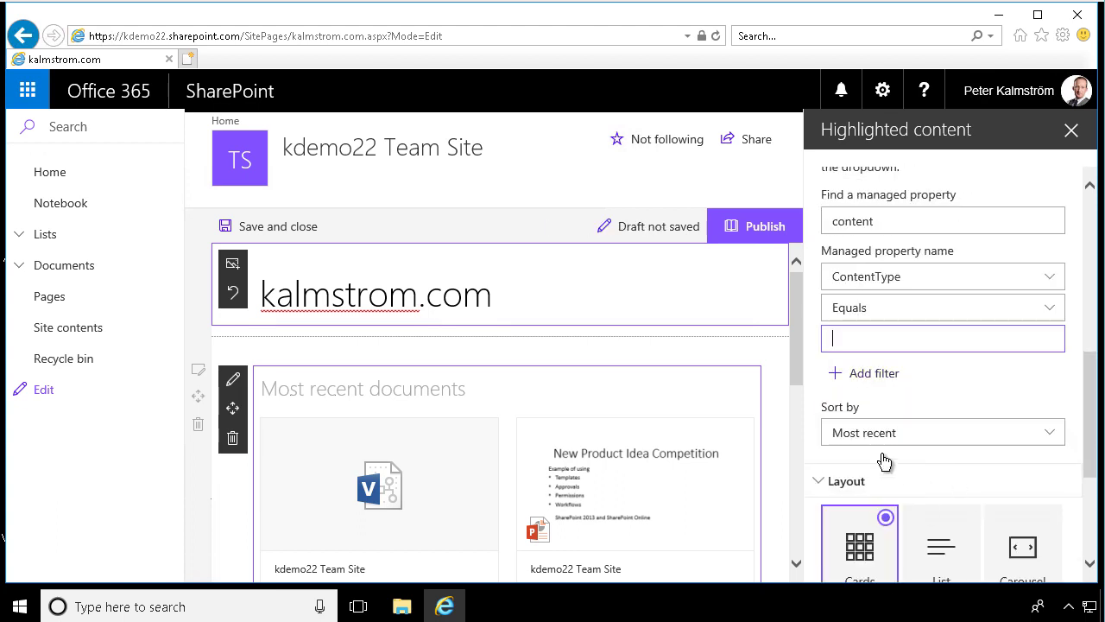
scroll(989, 442, "down", 3)
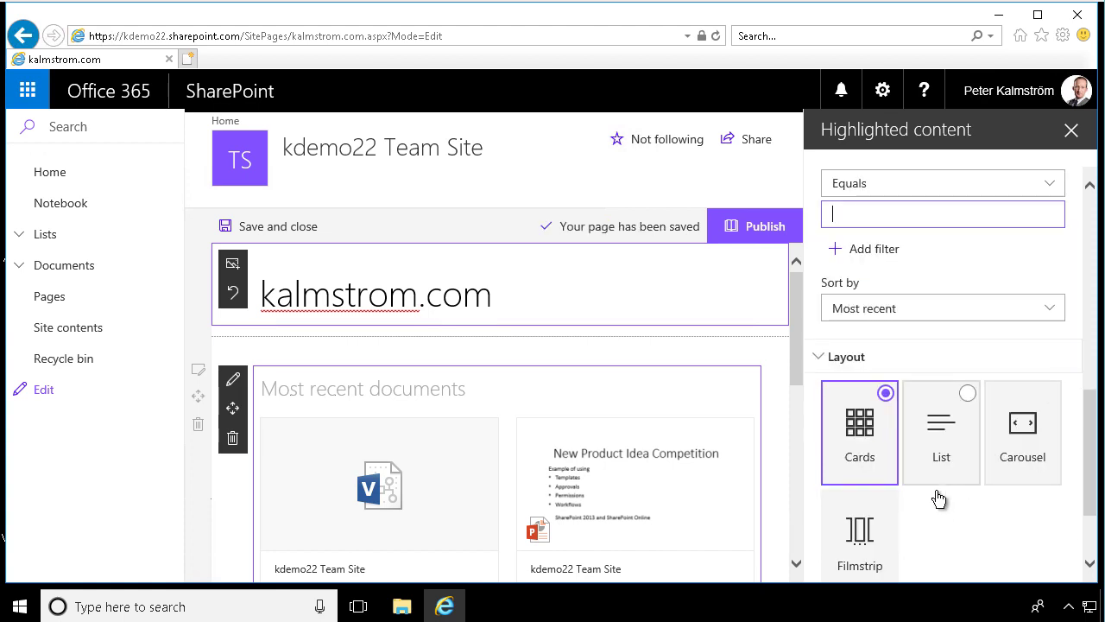
left_click(951, 453)
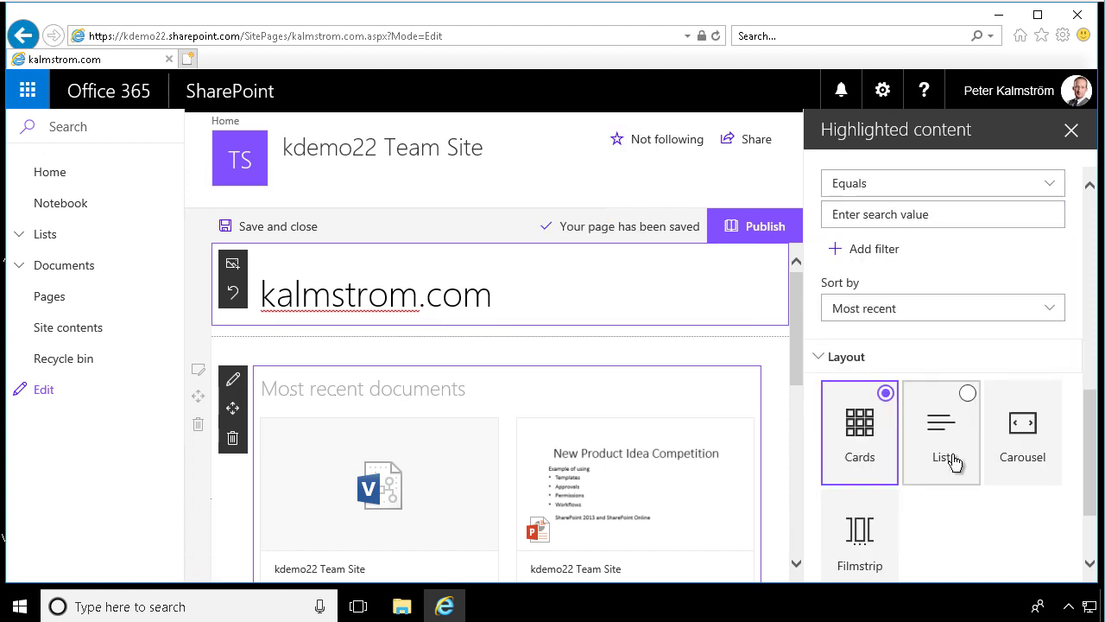
left_click(1022, 447)
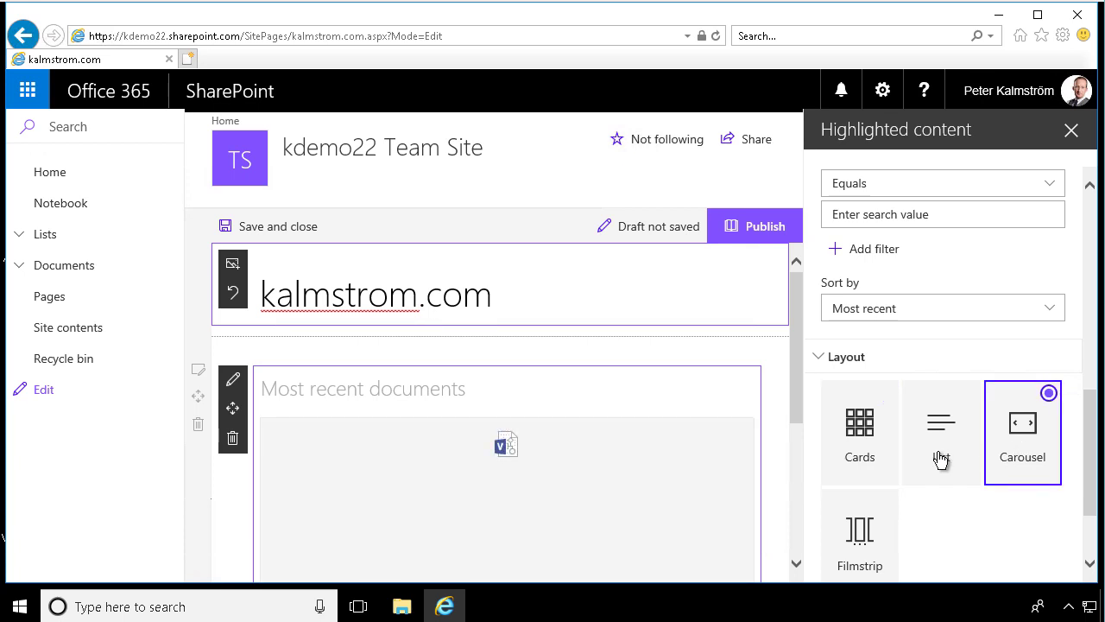
left_click(859, 537)
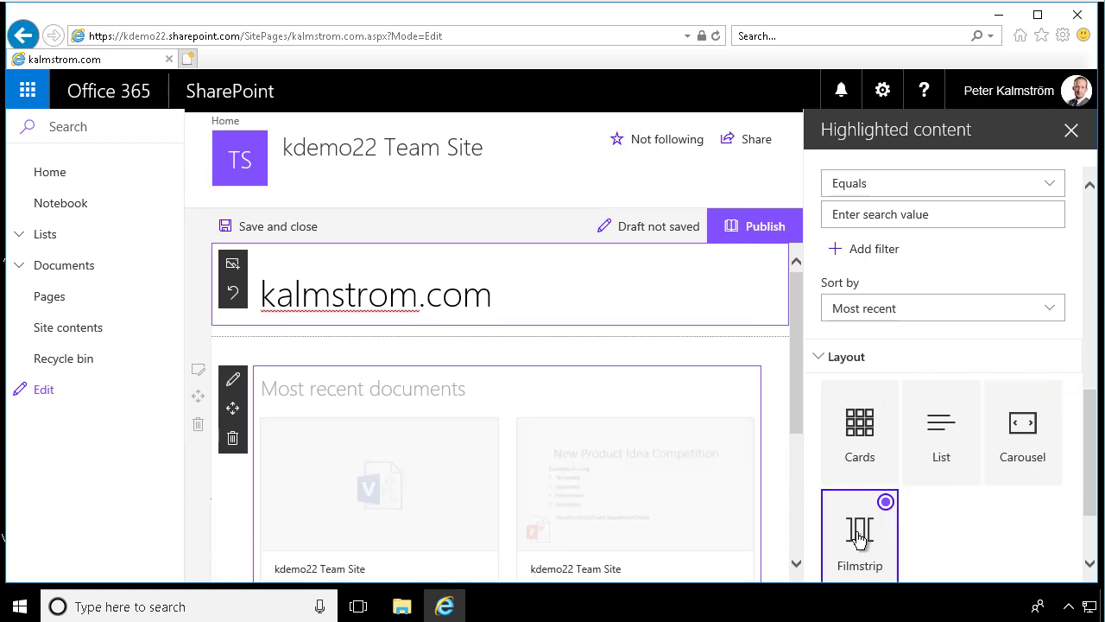
left_click(943, 439)
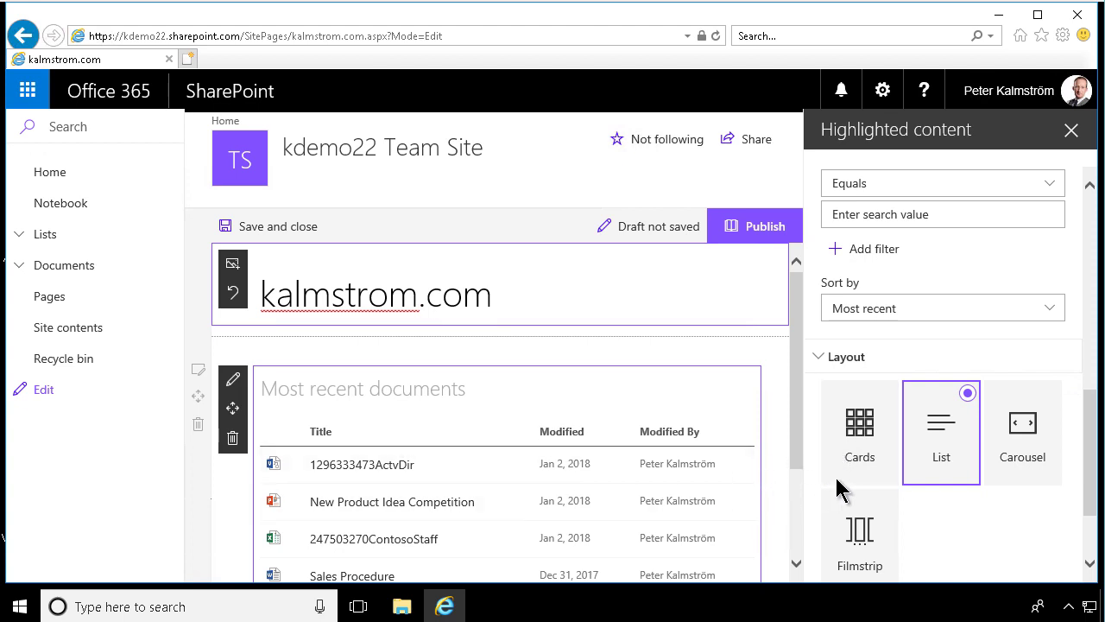
left_click(868, 445)
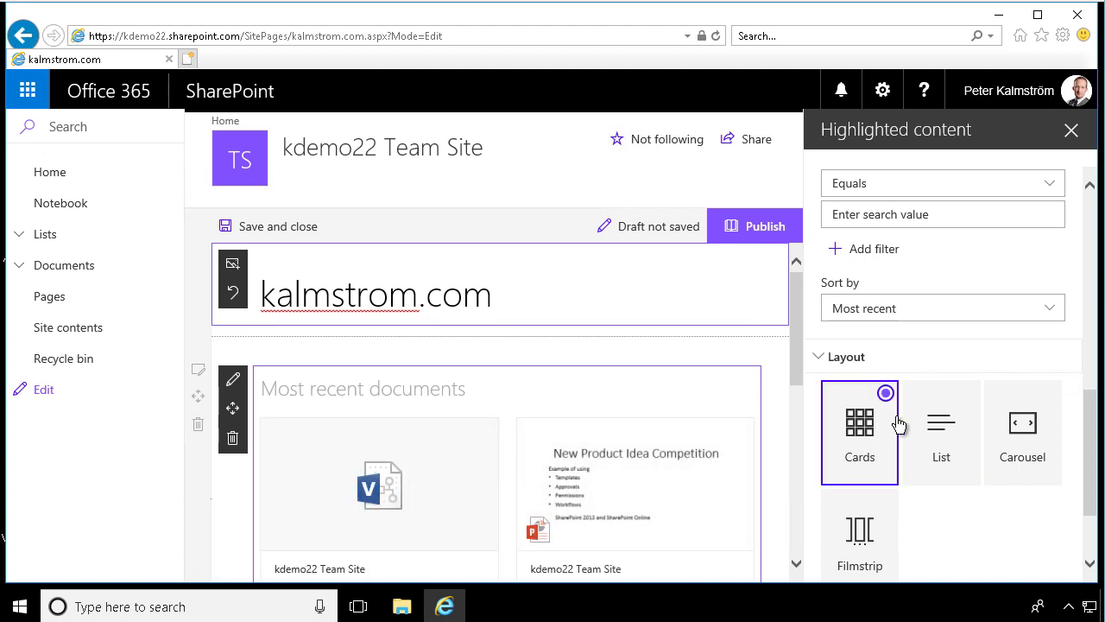
scroll(944, 457, "down", 3)
scroll(945, 464, "up", 5)
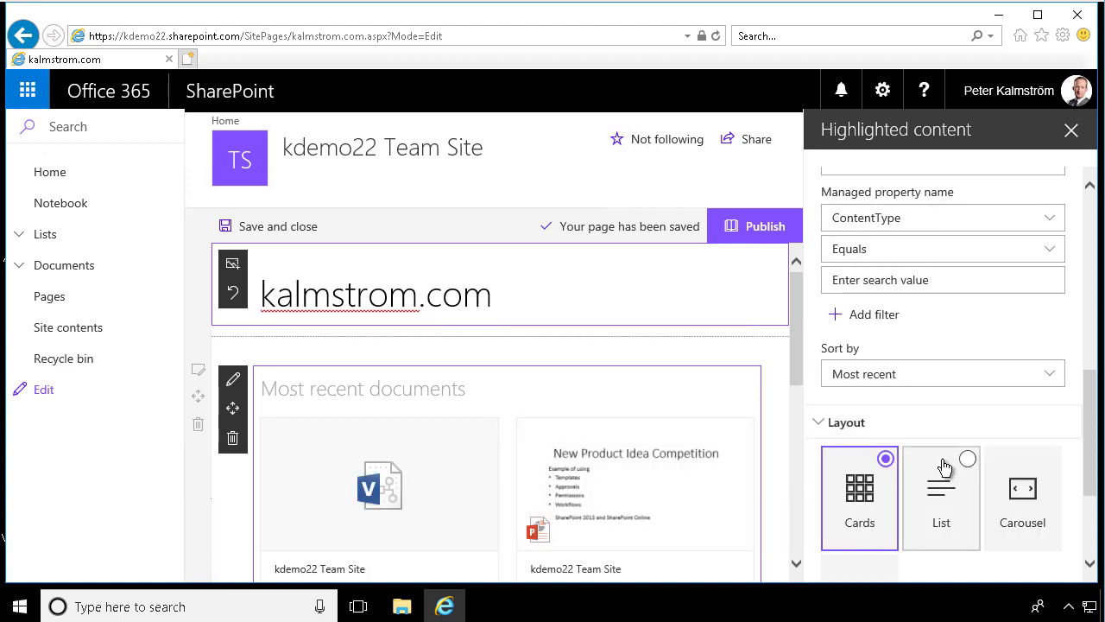
Delete the section holding the Highlighted content and add a Hero web part below the page title, closing its layout options.
left_click(198, 432)
left_click(544, 373)
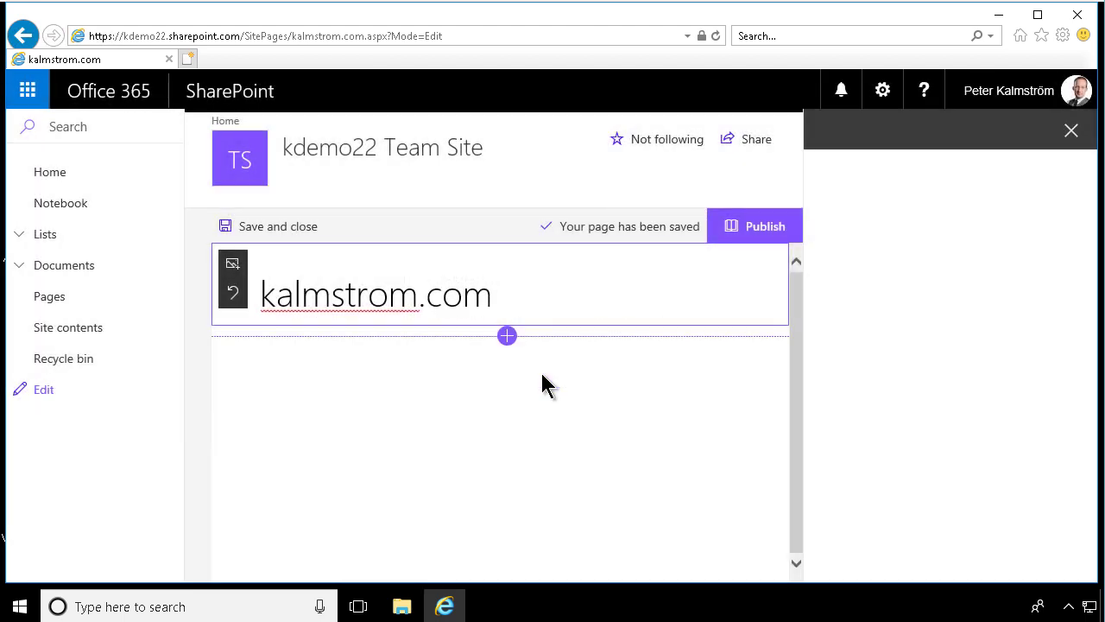
left_click(508, 338)
scroll(568, 526, "down", 2)
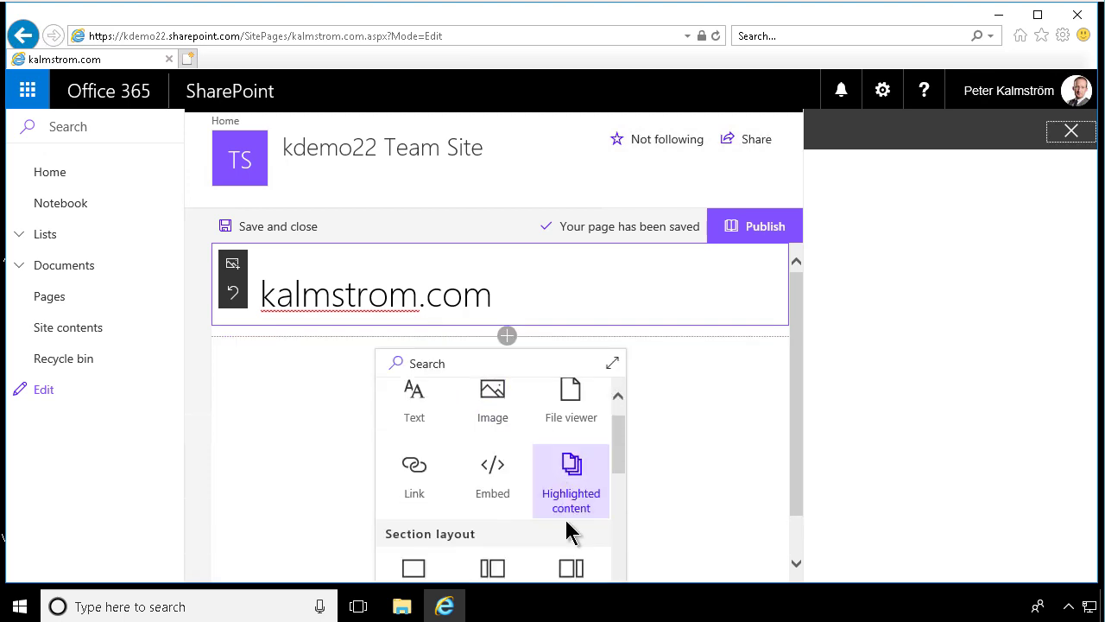
scroll(568, 526, "down", 5)
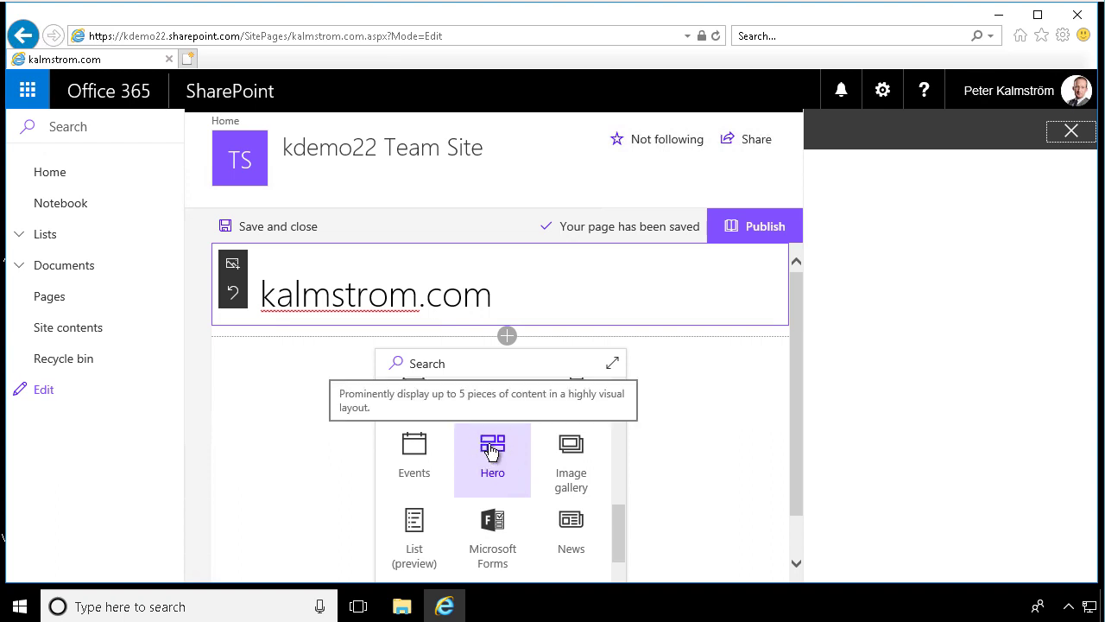
left_click(493, 447)
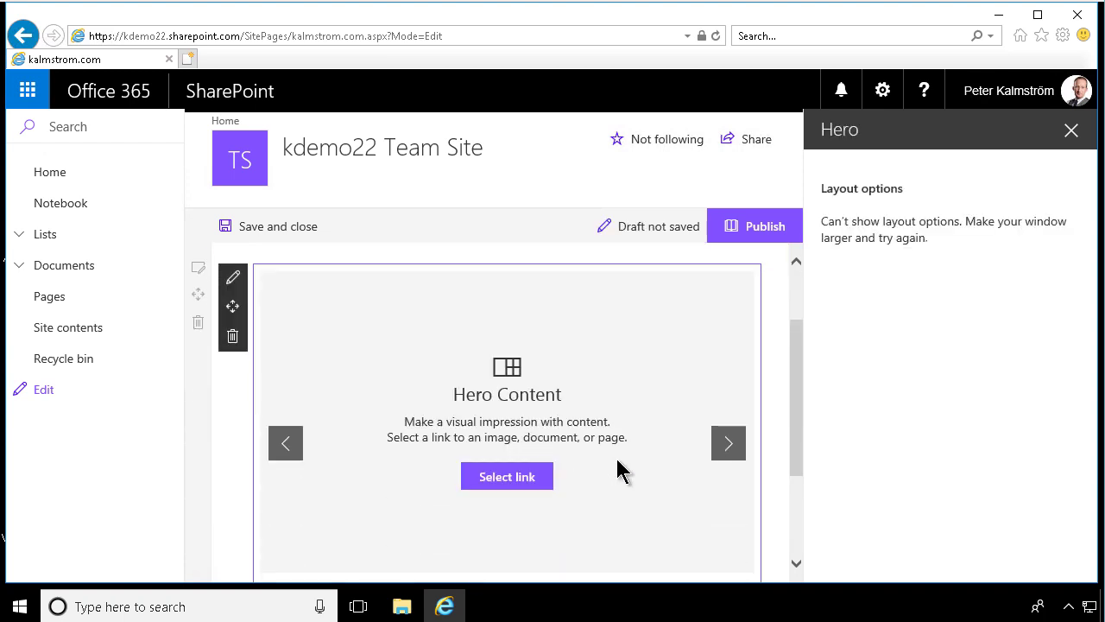
left_click(1071, 132)
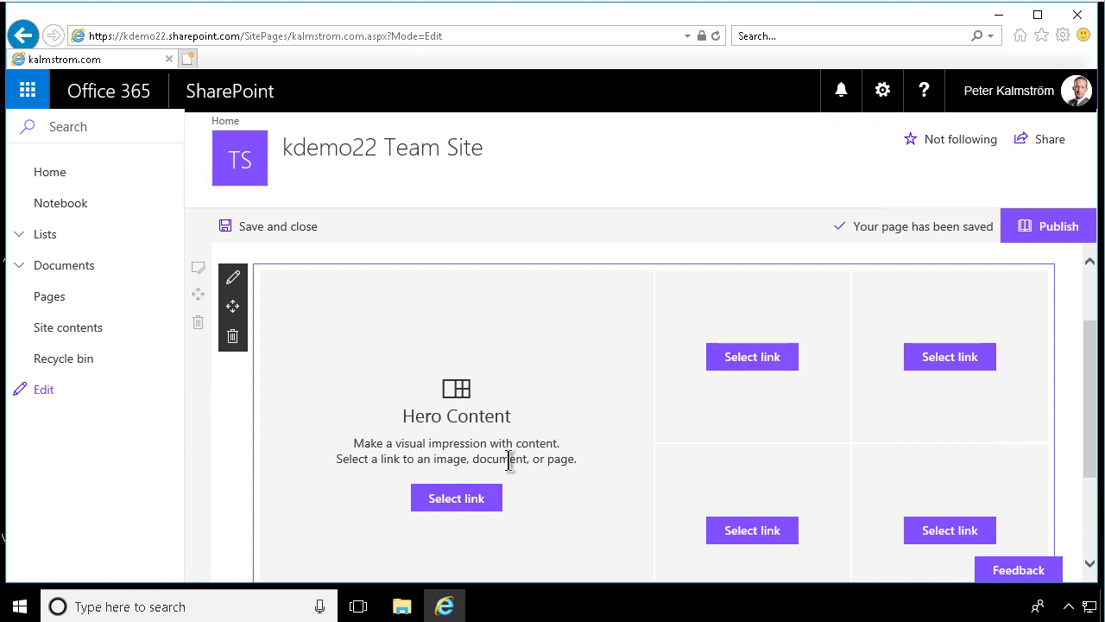
Link the large Hero tile to the recent document New Product Idea Competition.
left_click(459, 503)
left_click(434, 365)
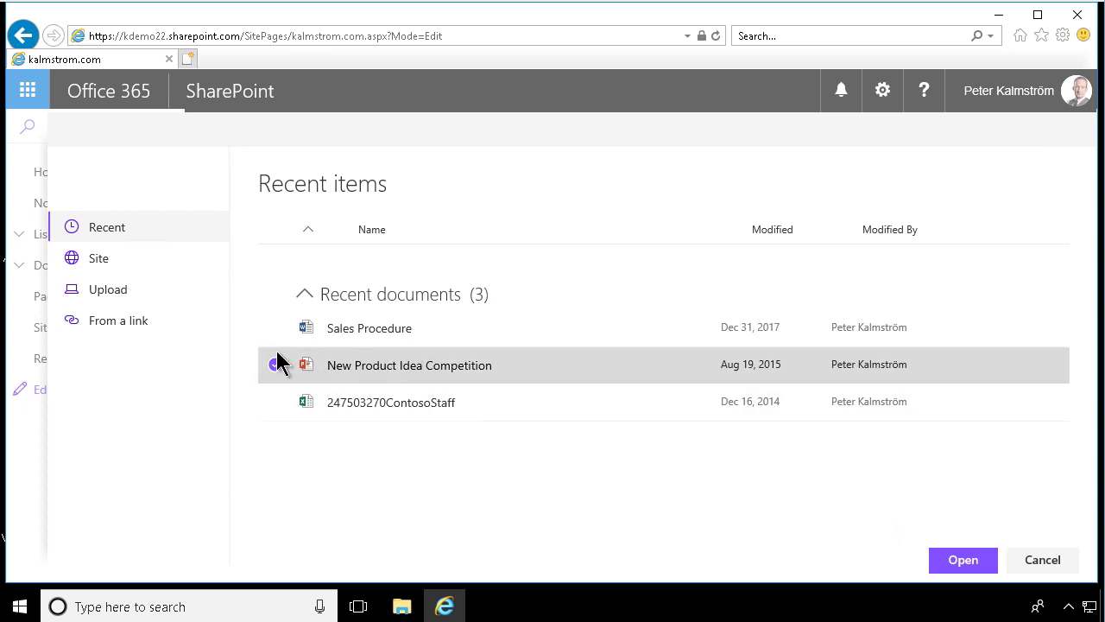
left_click(971, 561)
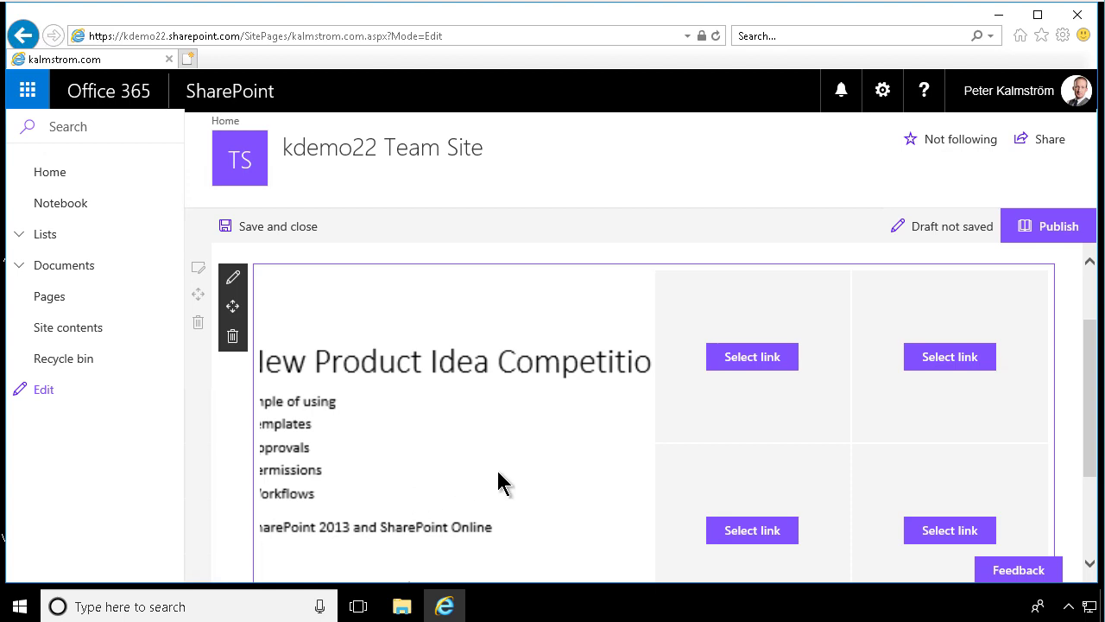
Upload the image adamb from the computer into the first small tile in the Hero's upper row.
left_click(774, 366)
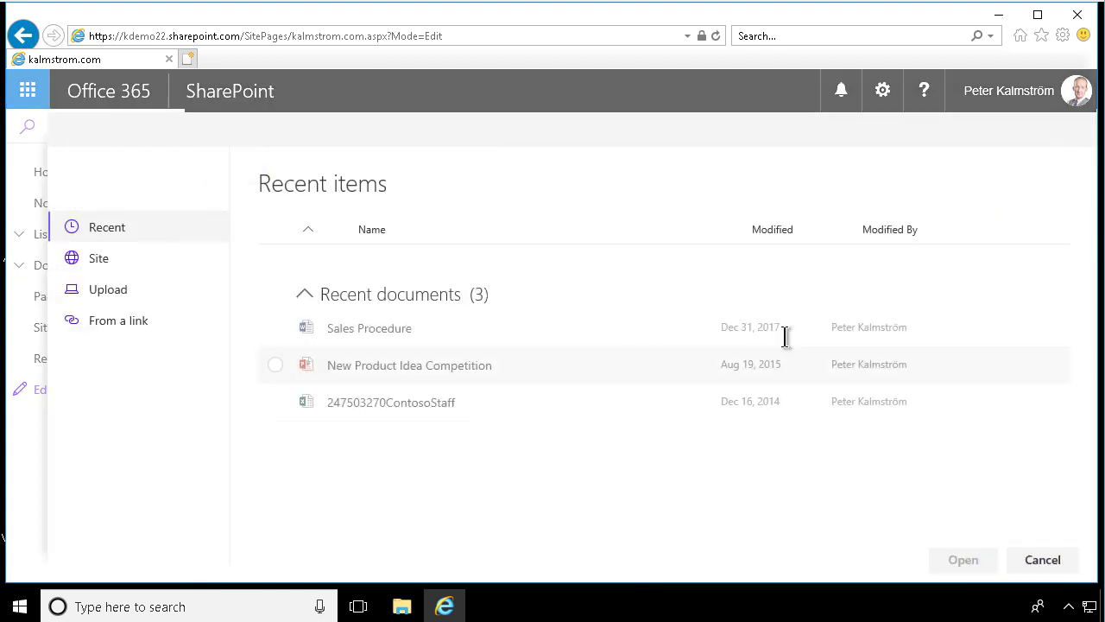
left_click(102, 290)
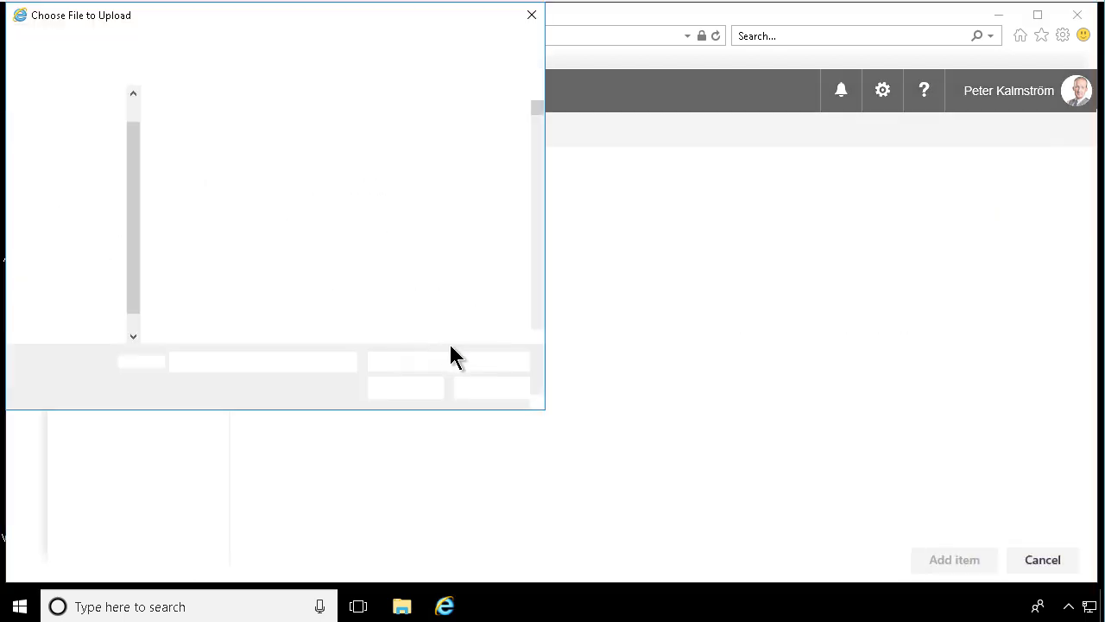
left_click(271, 172)
left_click(380, 385)
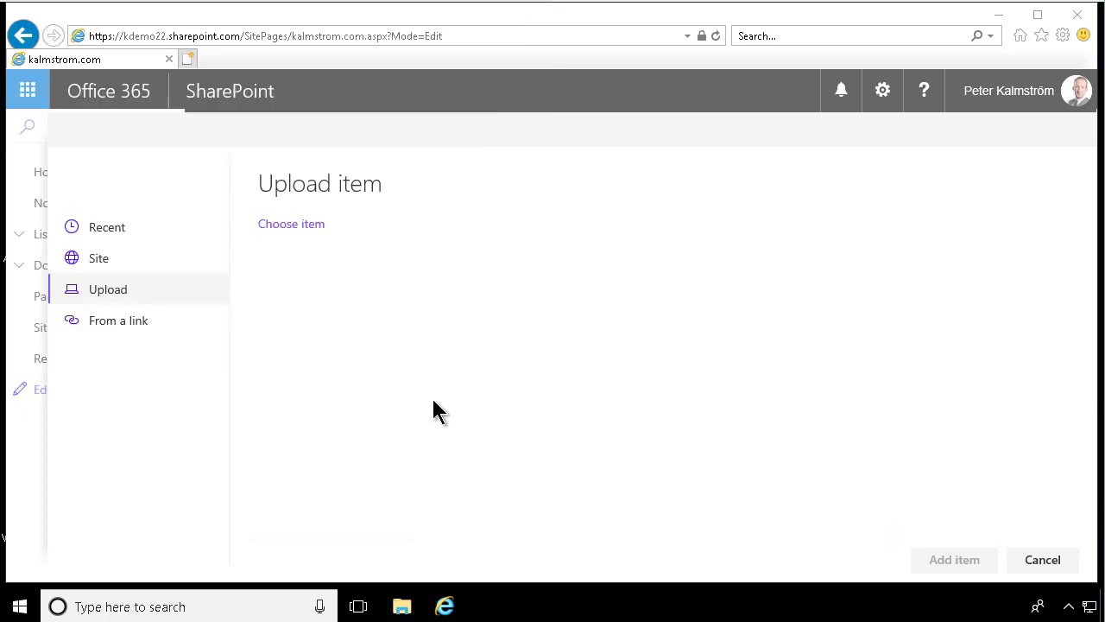
left_click(958, 561)
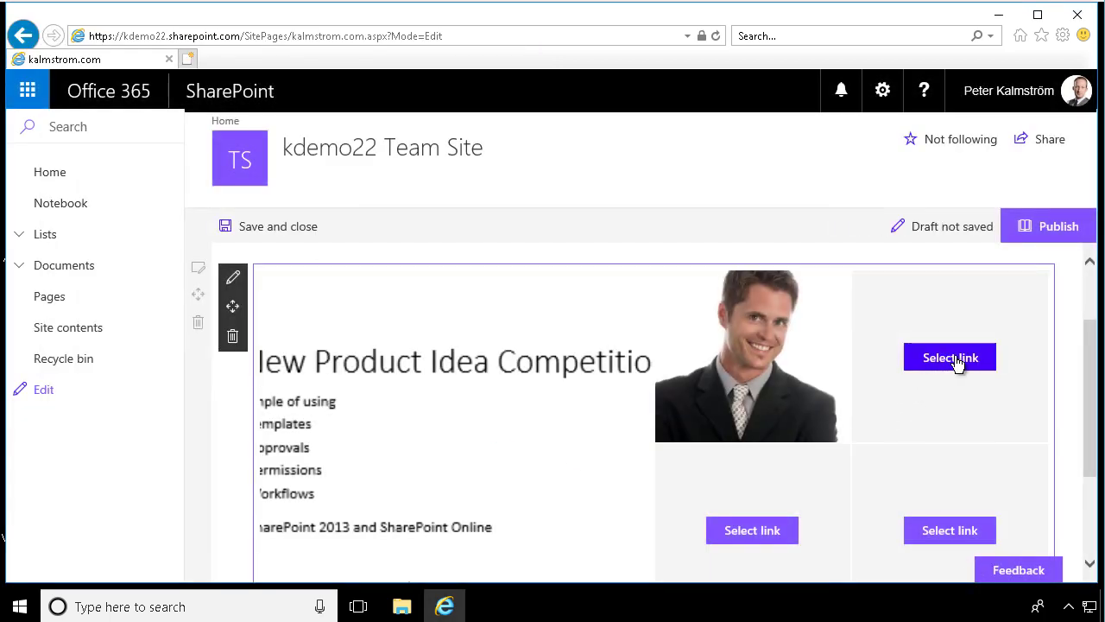
Upload the image alisal from the computer into the second small tile in the Hero's upper row.
left_click(957, 362)
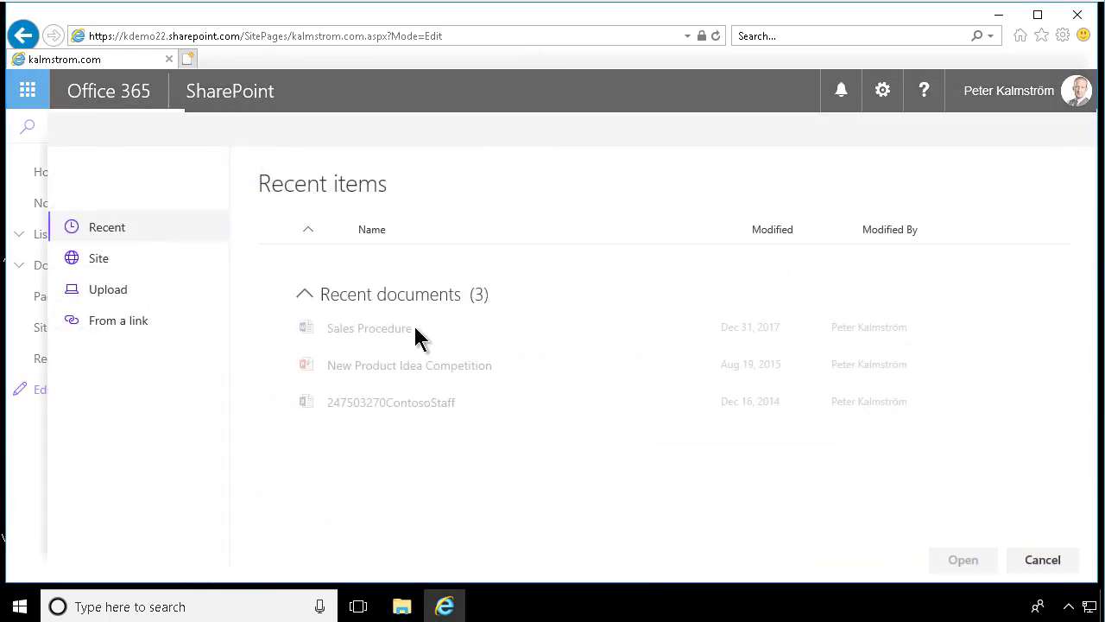
left_click(102, 292)
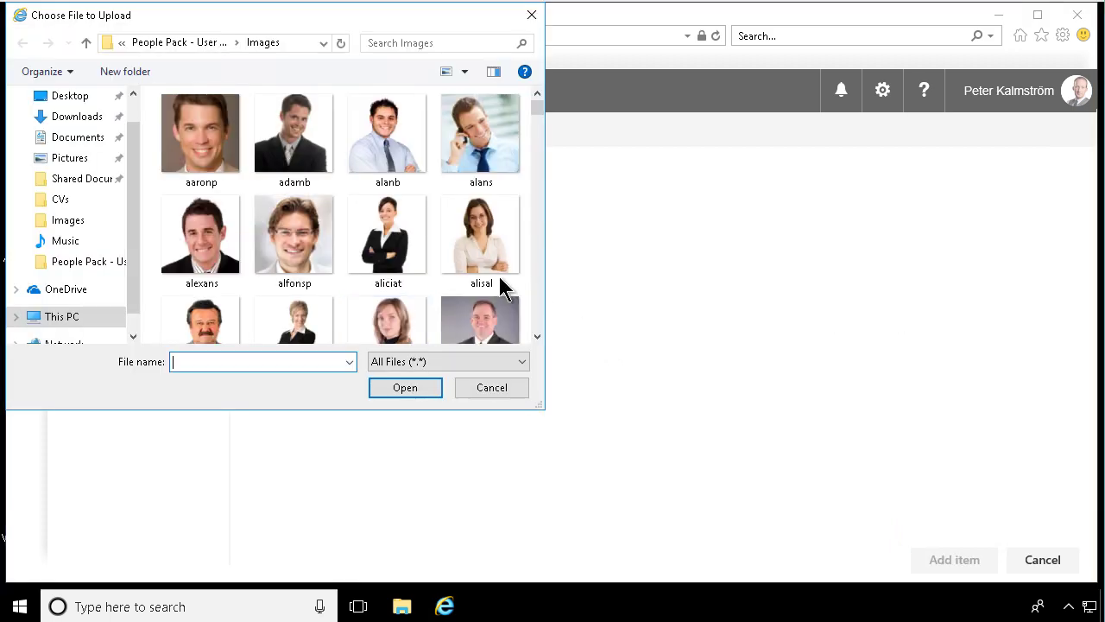
left_click(496, 263)
left_click(393, 388)
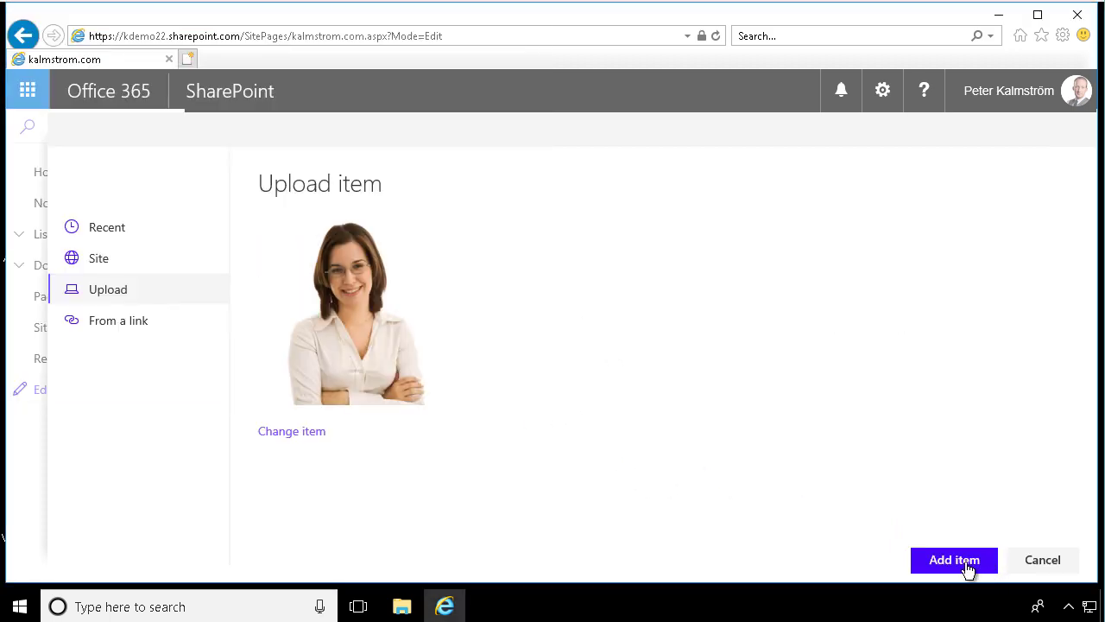
left_click(959, 561)
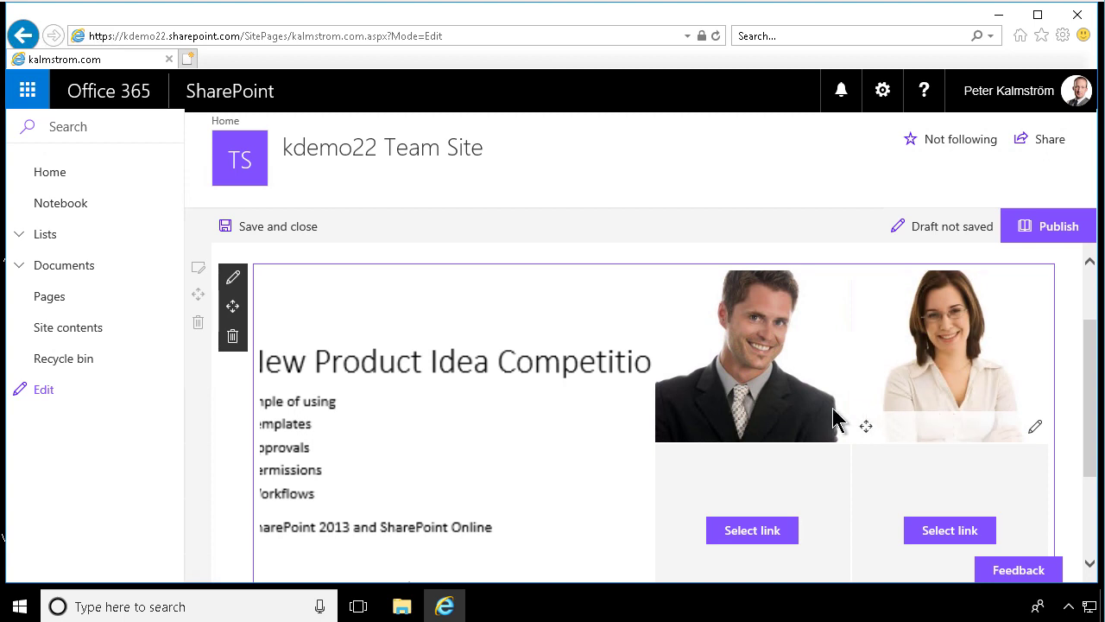
Publish the page with the Hero web part.
scroll(690, 397, "up", 1)
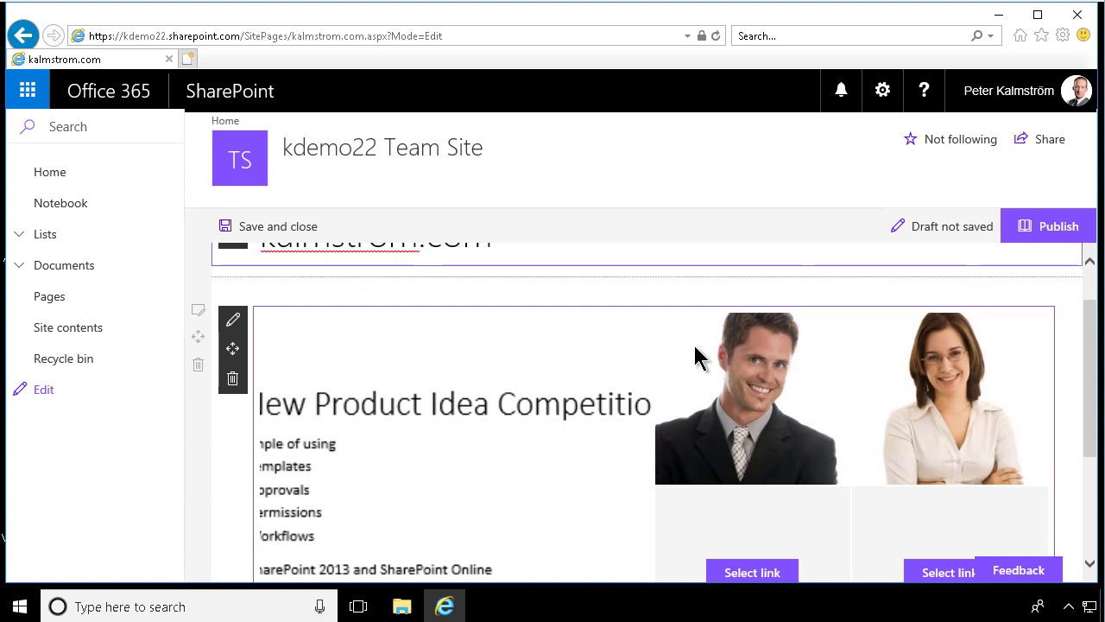
left_click(1051, 230)
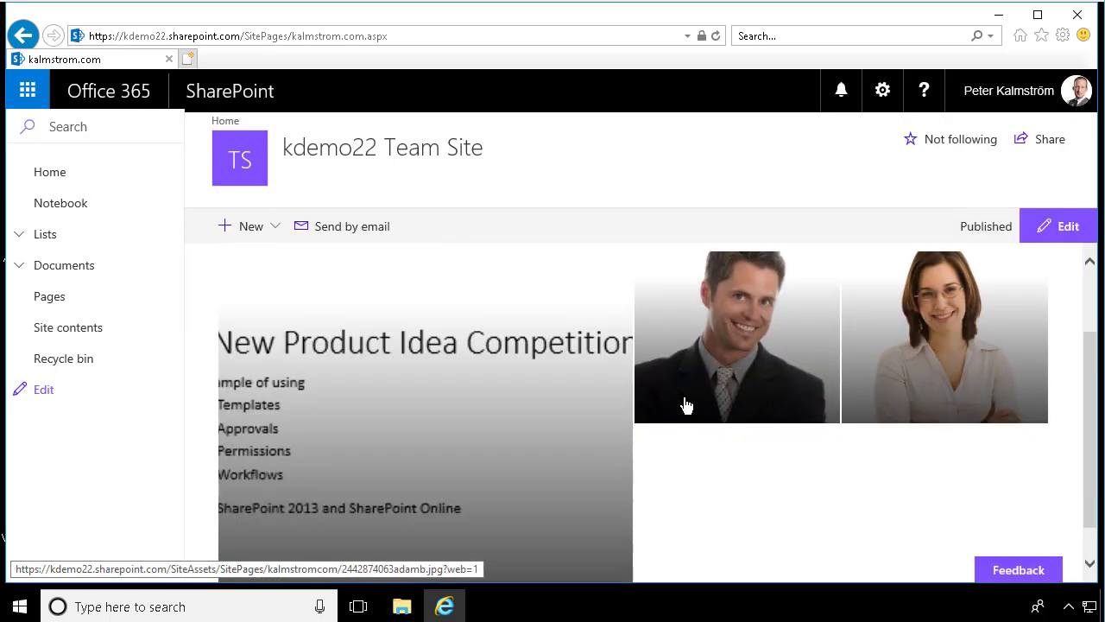